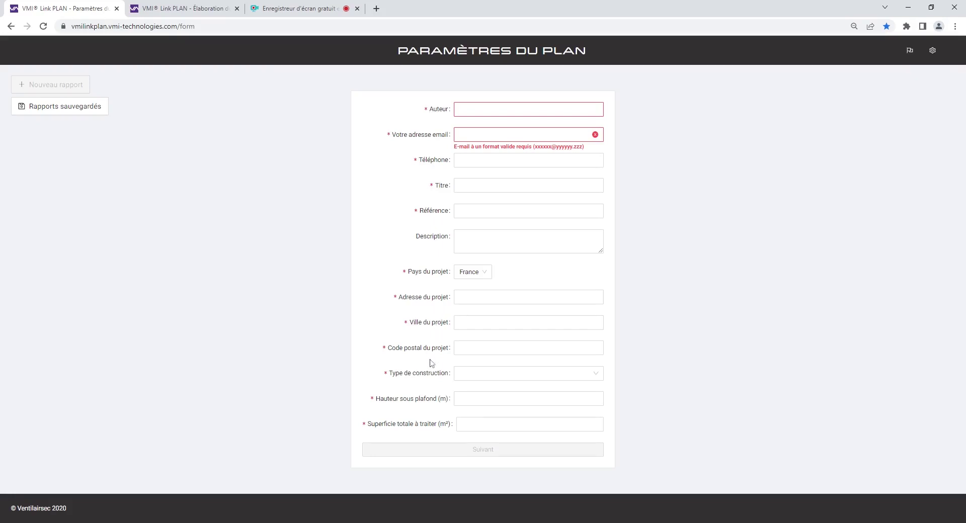
click(595, 379)
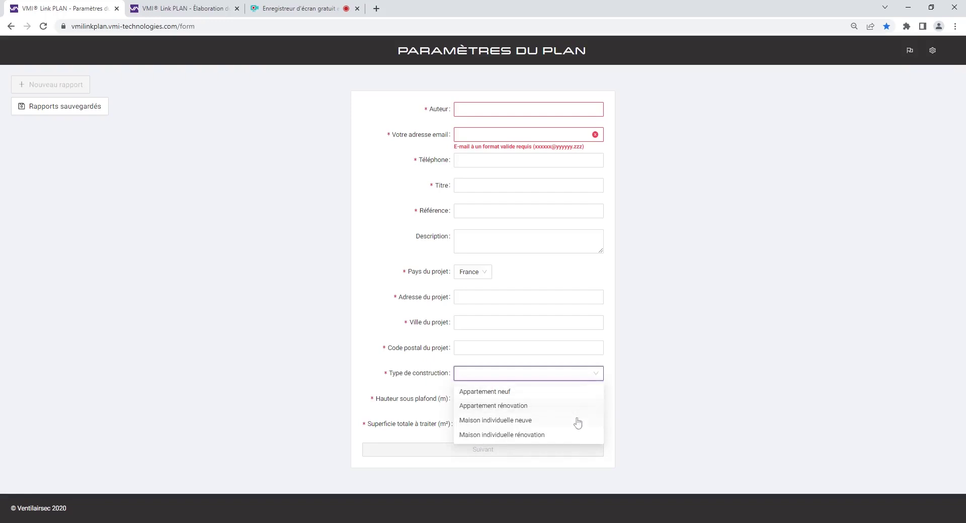
click(634, 388)
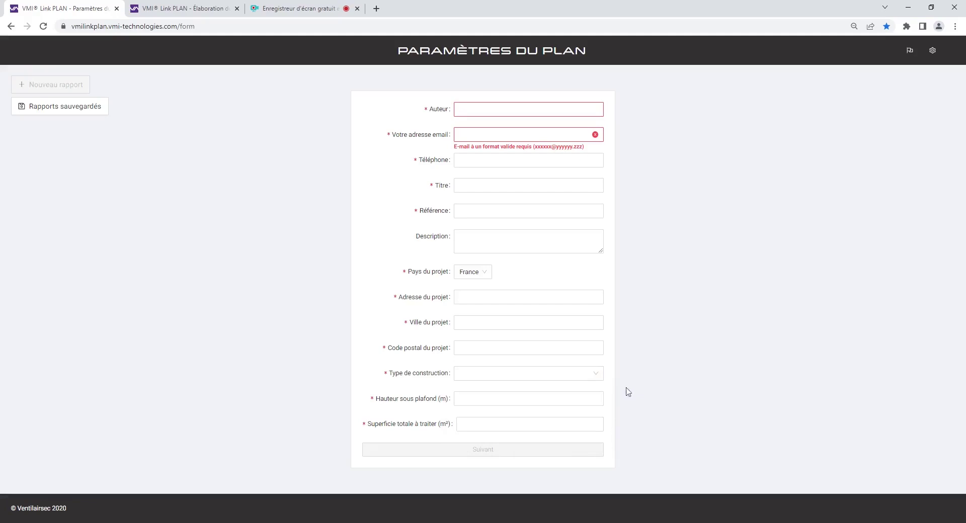
click(584, 399)
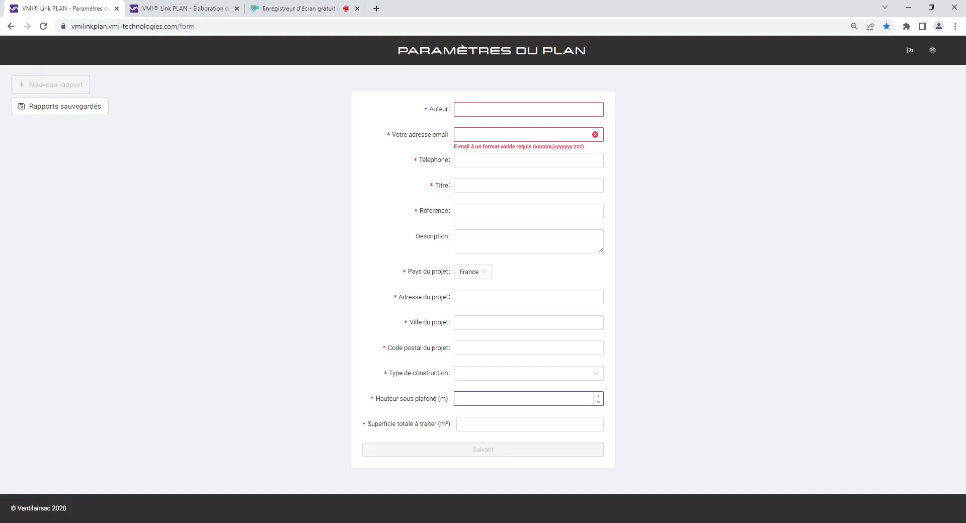
click(581, 423)
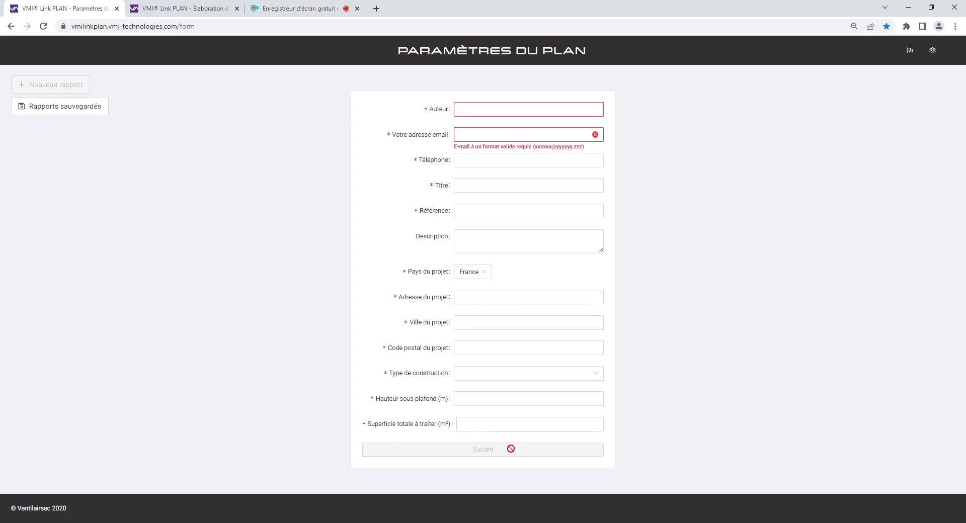
Switch to the plan development page and import page 1 of the PDF as the Rez-de-chaussée plan.
key(ctrl+Tab)
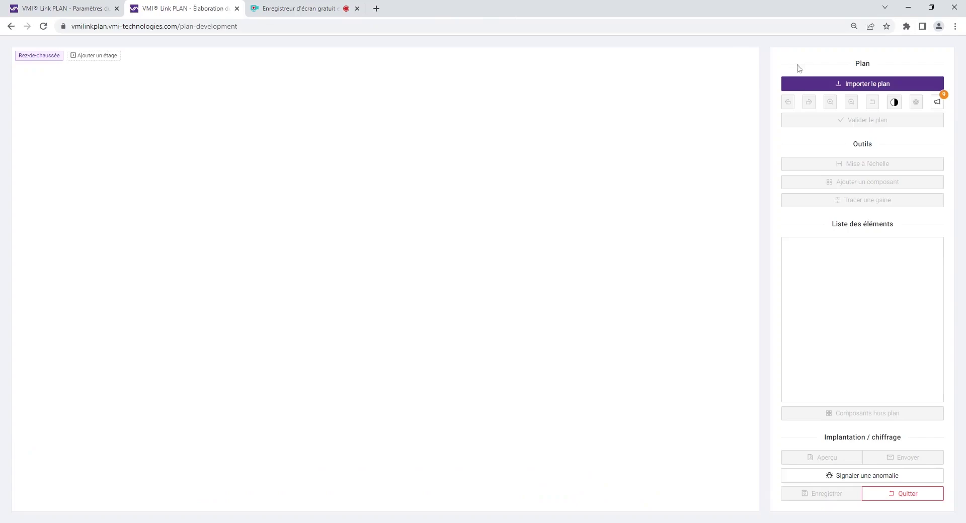
click(802, 89)
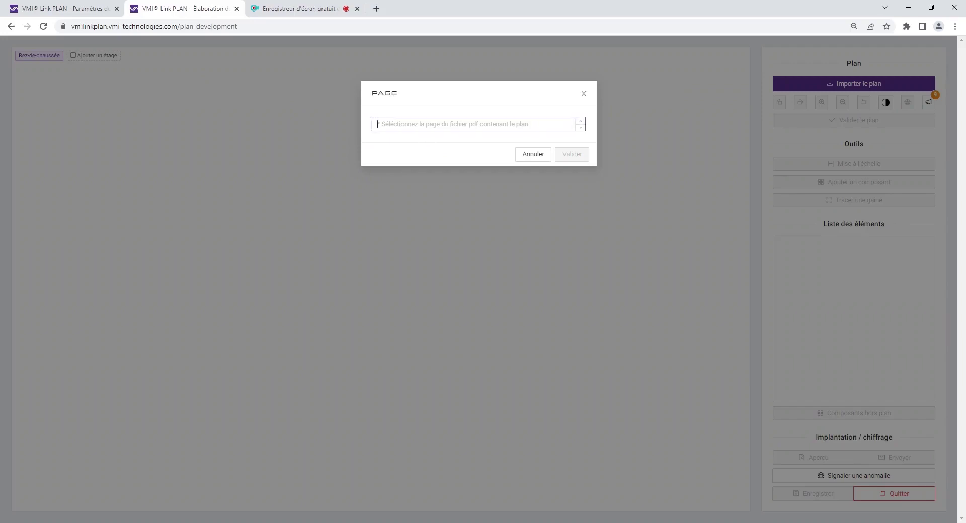
text(1)
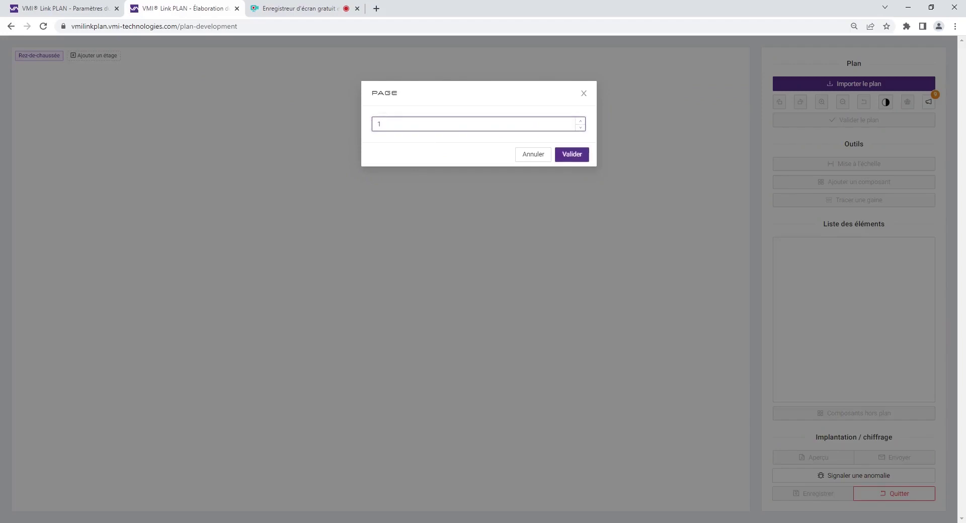
click(574, 159)
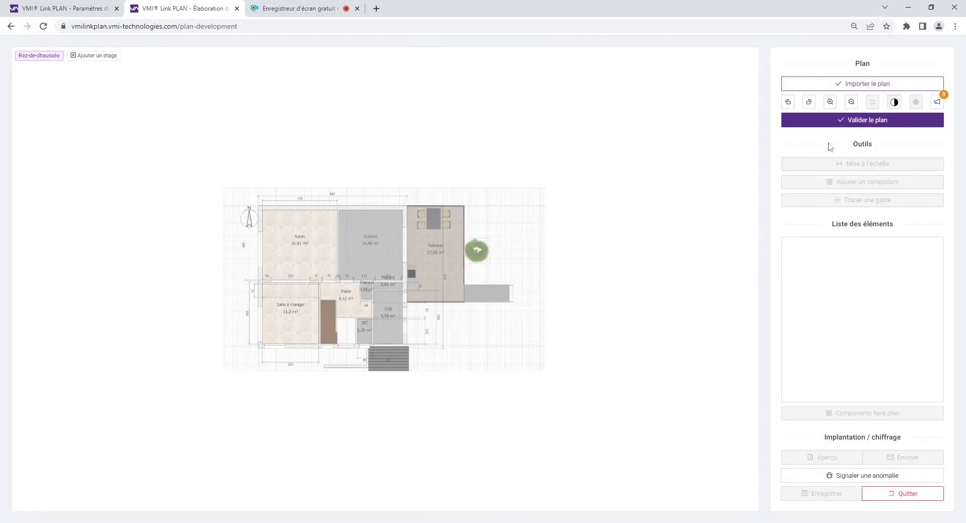
Enlarge the imported Rez-de-chaussée plan to use most of the drawing area and validate it in its horizontal orientation.
click(830, 102)
click(831, 102)
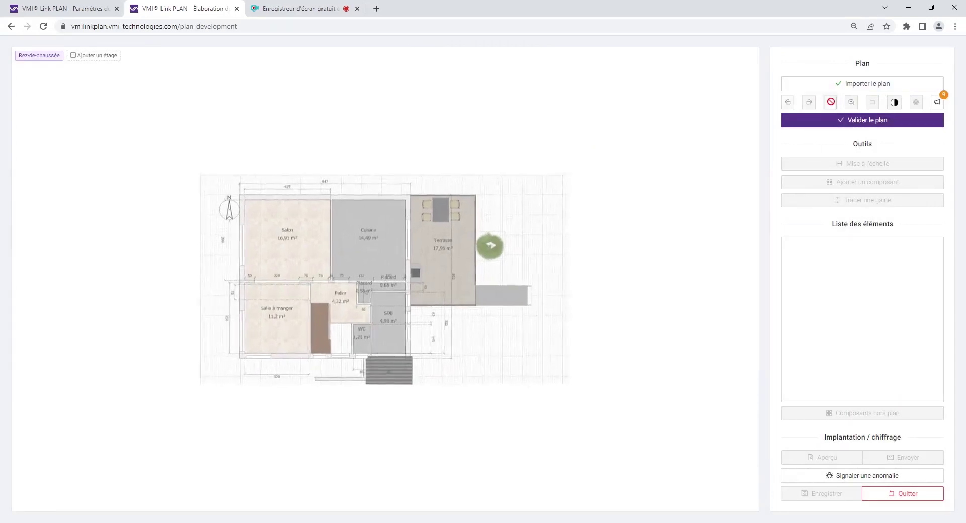
click(831, 103)
click(831, 102)
click(831, 102)
click(830, 102)
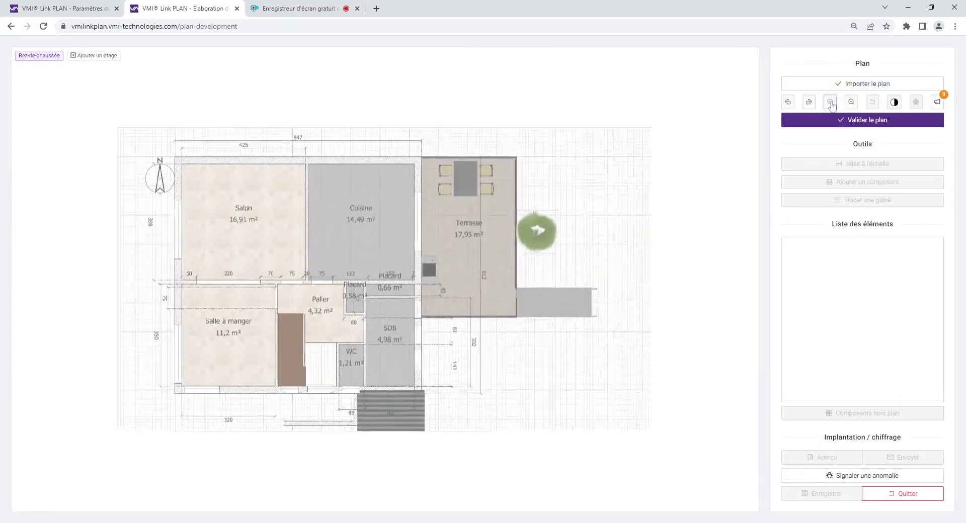
click(830, 102)
click(851, 103)
click(831, 102)
click(830, 102)
click(830, 102)
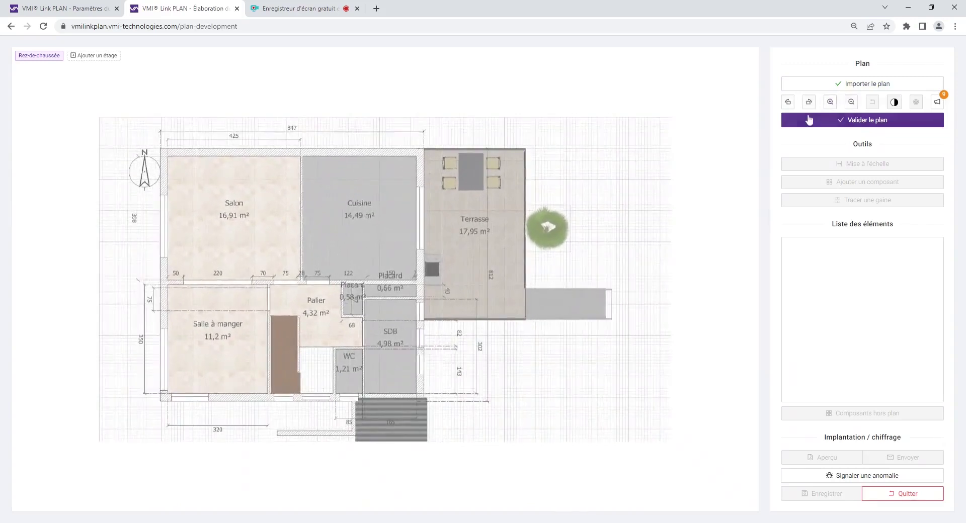
click(809, 103)
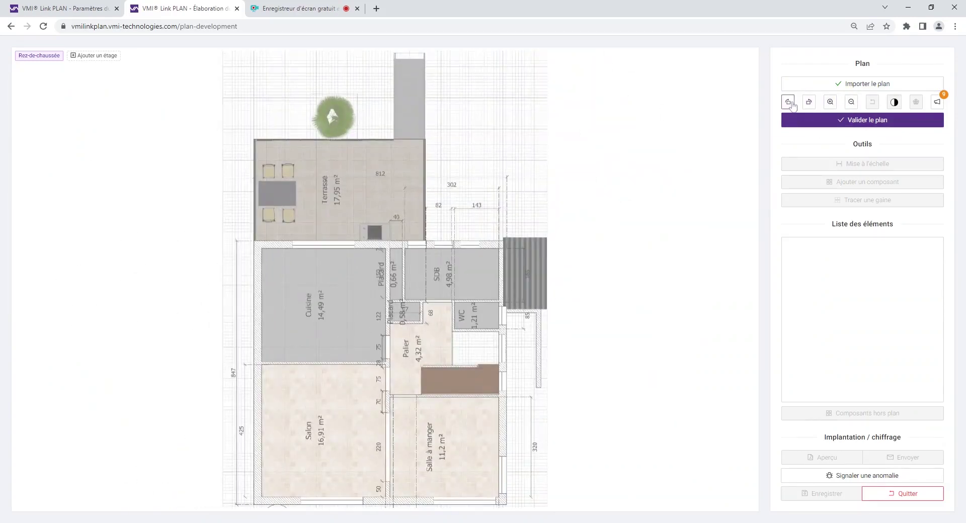
click(789, 103)
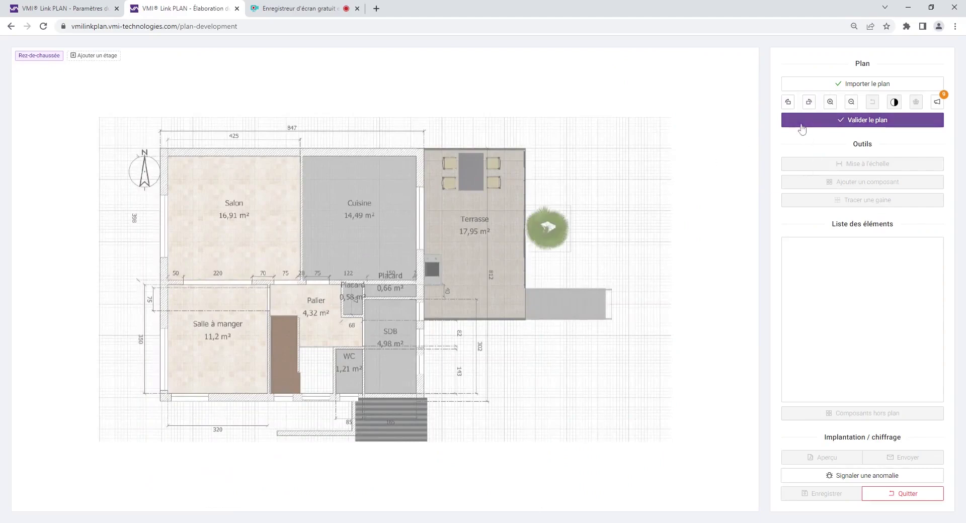
click(801, 124)
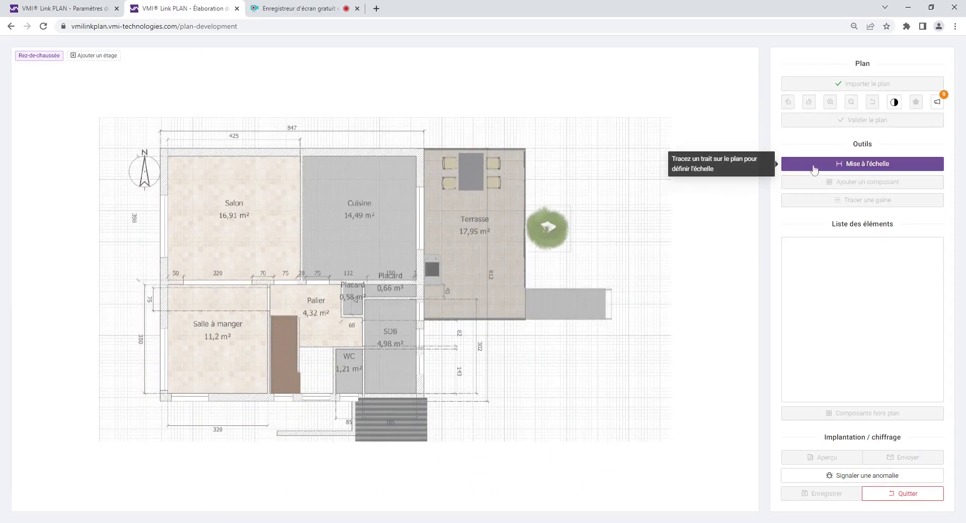
Scale the Rez-de-chaussée plan by tracing the 847 overall width dimension and setting its length to 8.47 m.
click(815, 168)
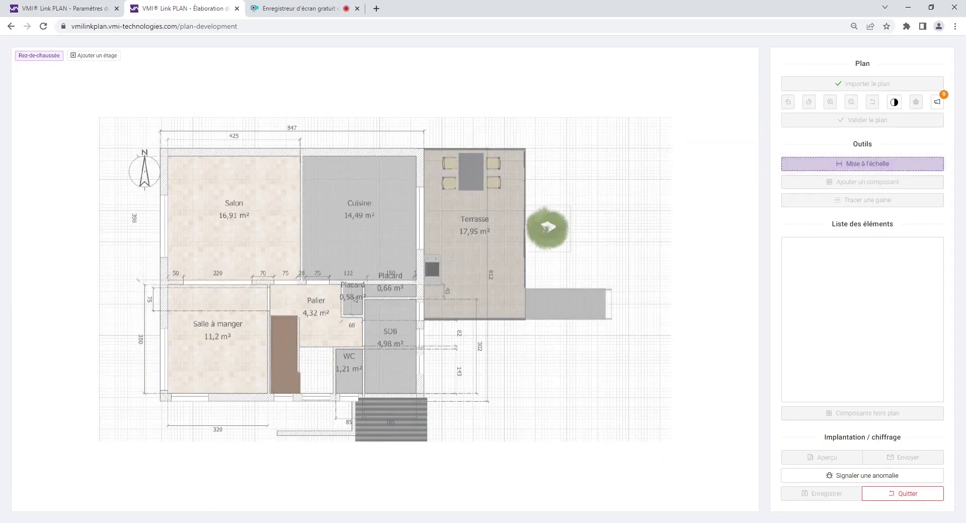
scroll(161, 130, up, 3)
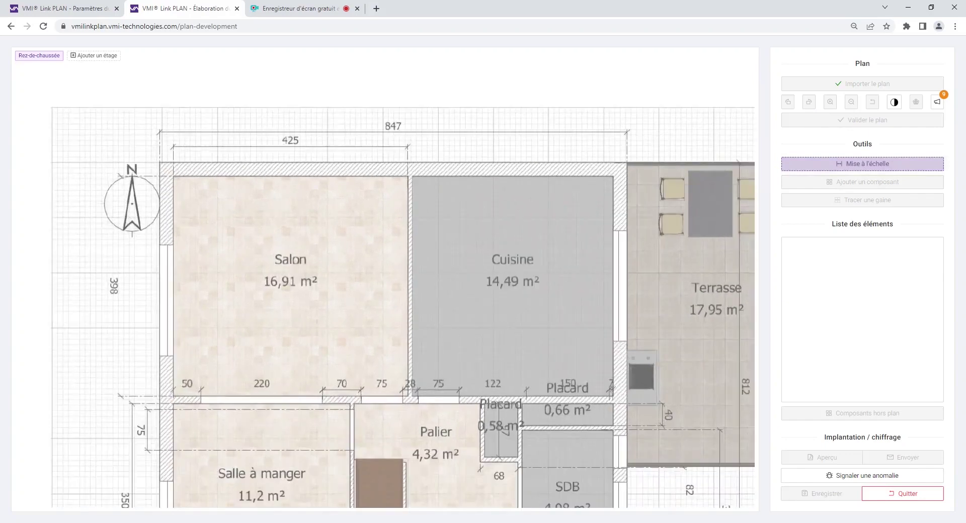
click(160, 132)
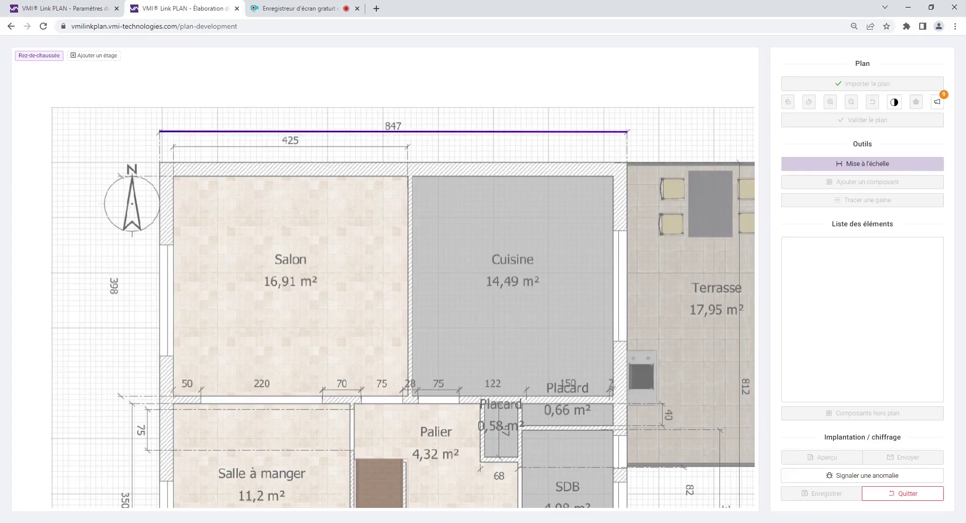
click(628, 132)
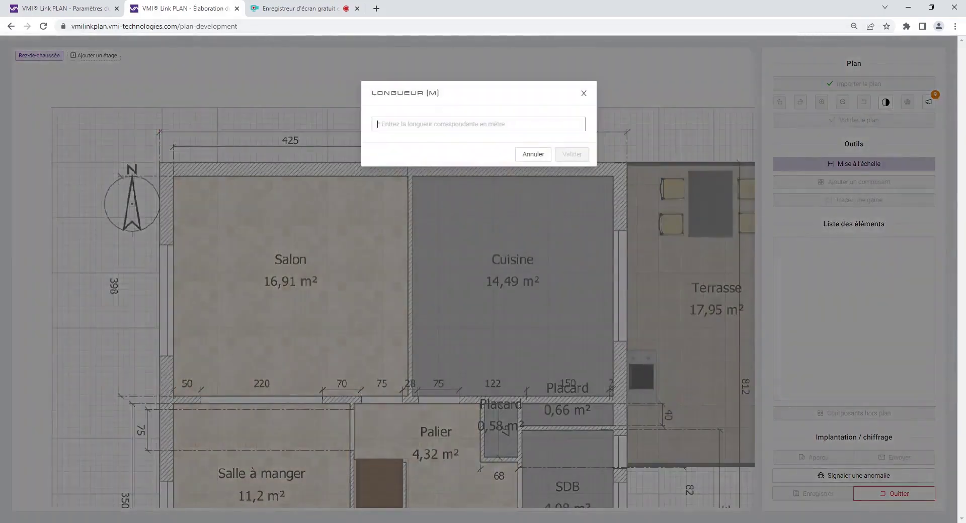
text(8.47)
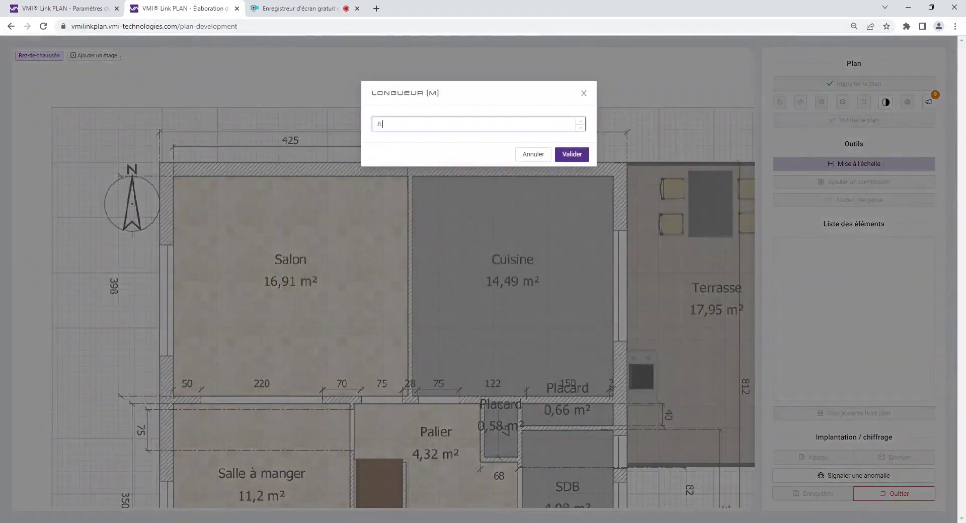
click(570, 156)
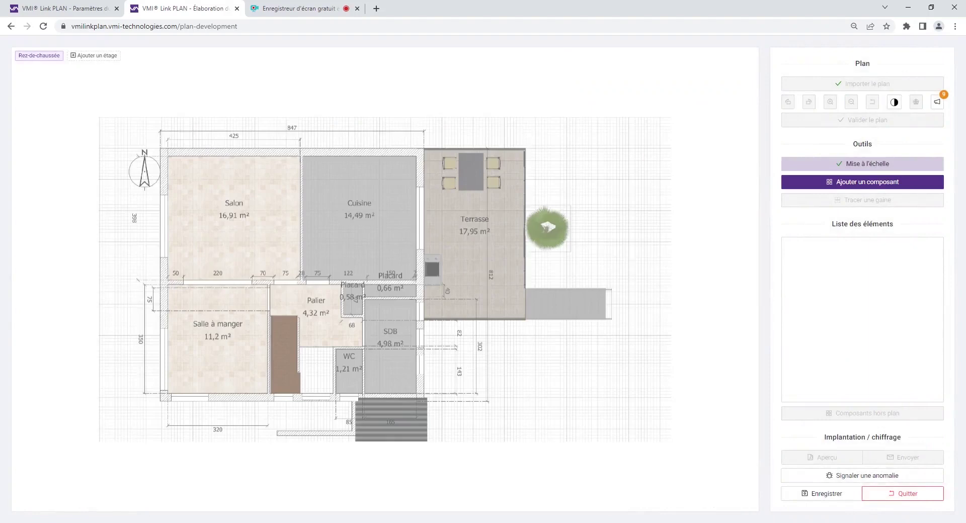
Add a new floor named R+1 to the project.
click(97, 56)
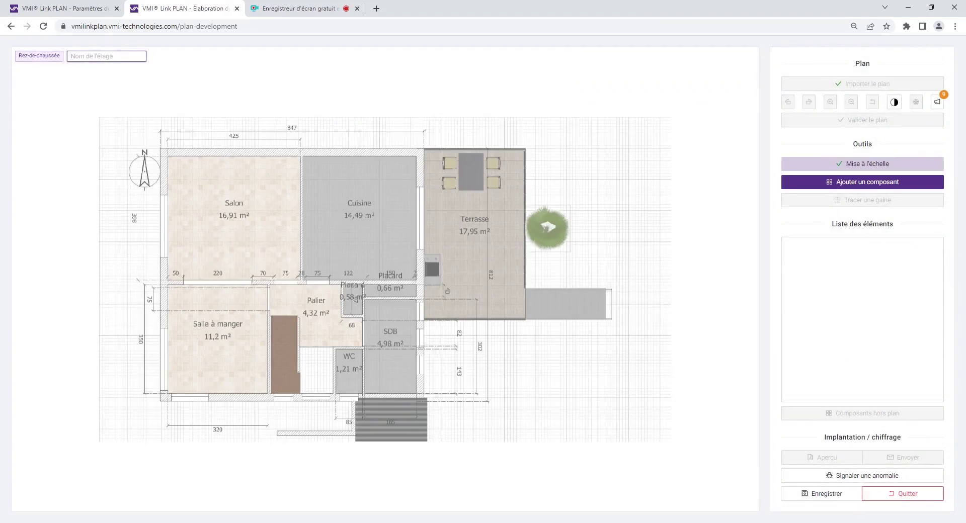
text(R+1)
key(Return)
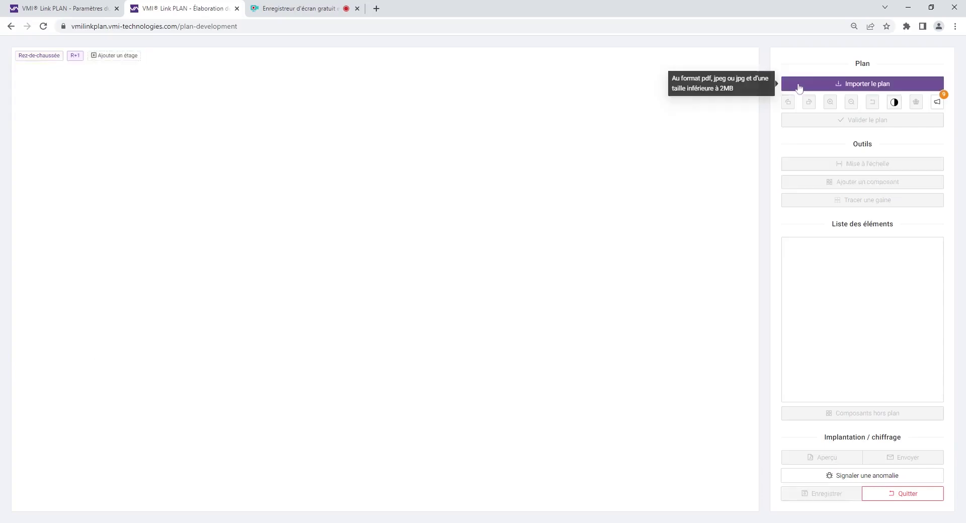
Import page 1 of the PDF as the R+1 plan and validate it at an enlarged size.
click(803, 85)
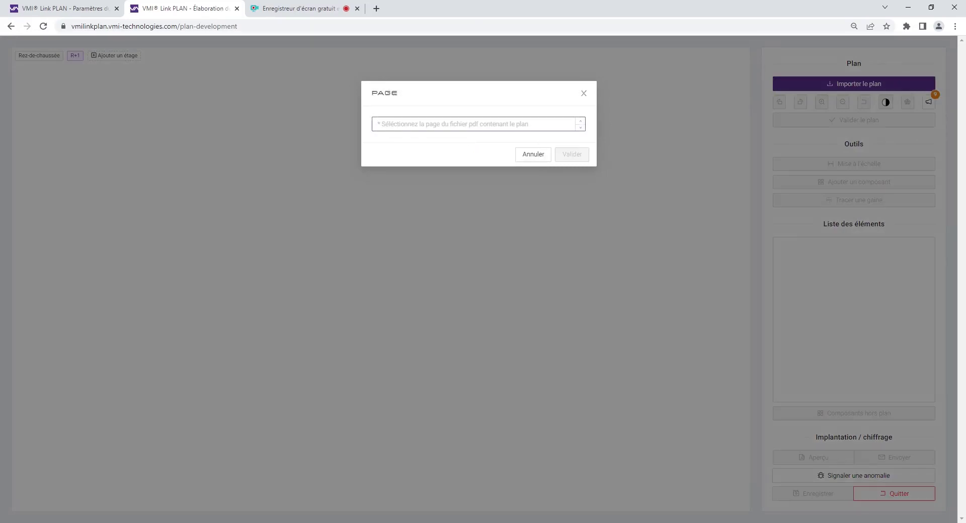
text(1)
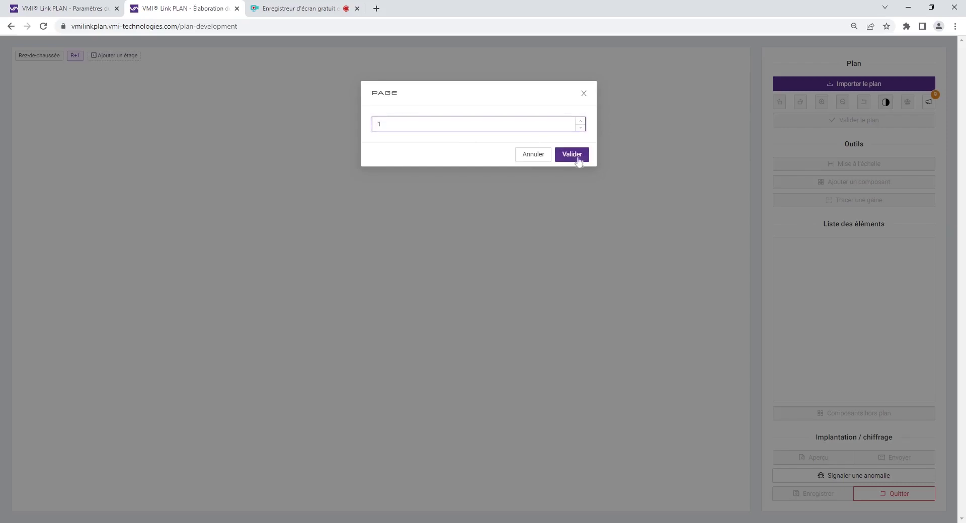
click(573, 155)
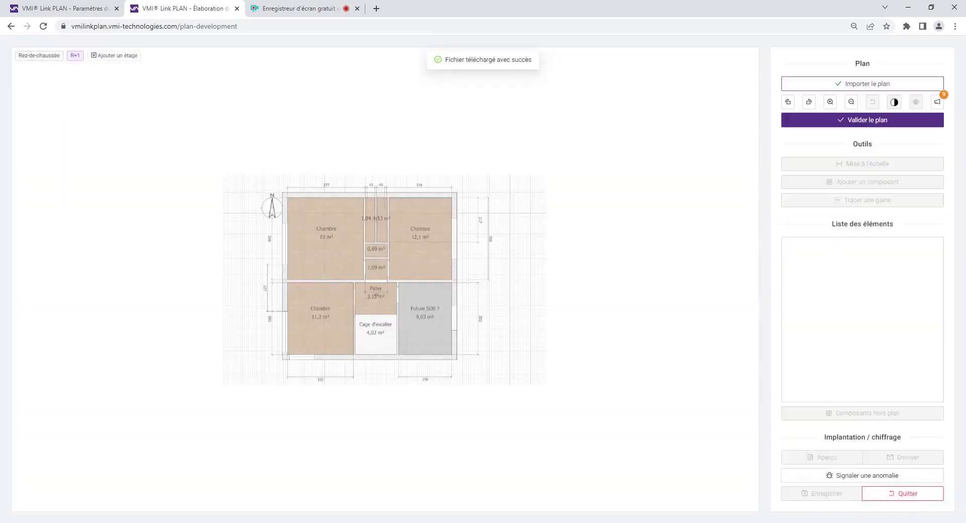
click(831, 103)
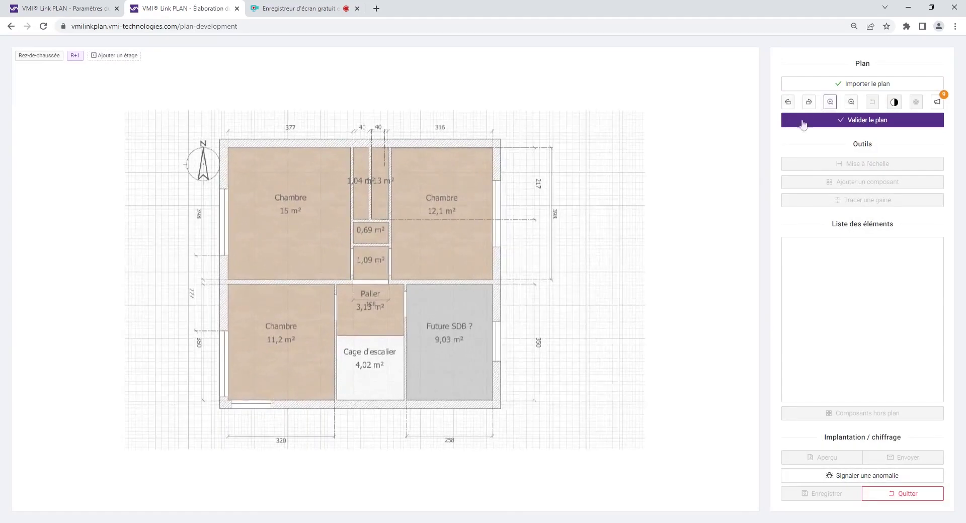
click(807, 125)
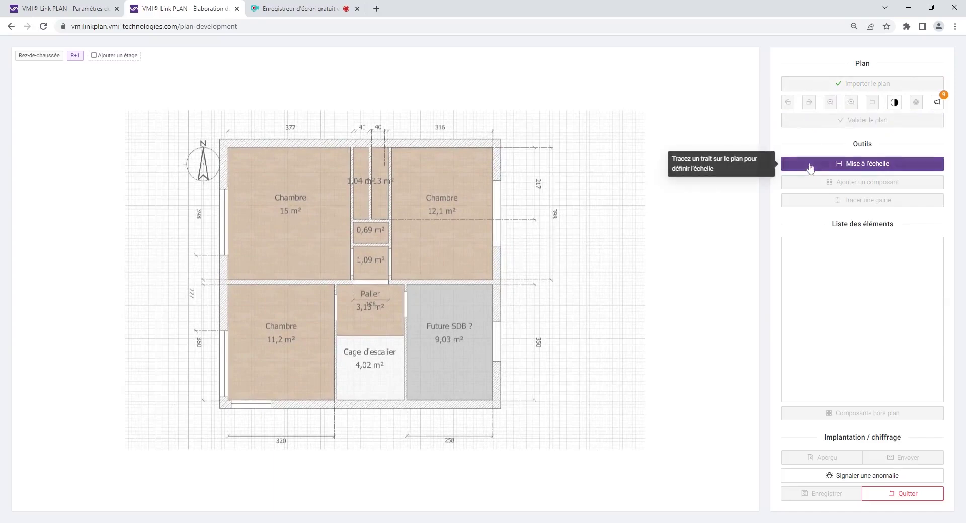
Scale the R+1 plan by tracing the 316 dimension above the 12,1 m² Chambre as 3.16 m, and save the project.
click(810, 166)
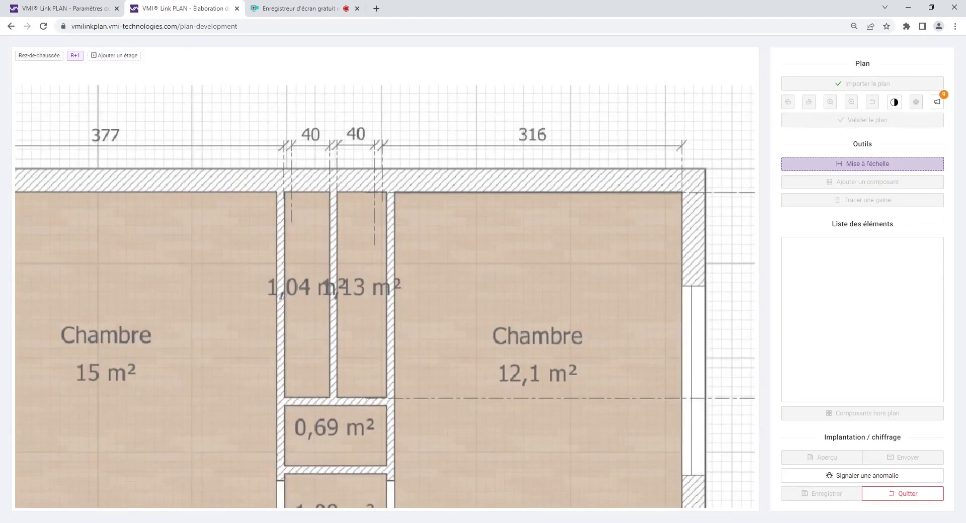
drag(394, 145, 682, 145)
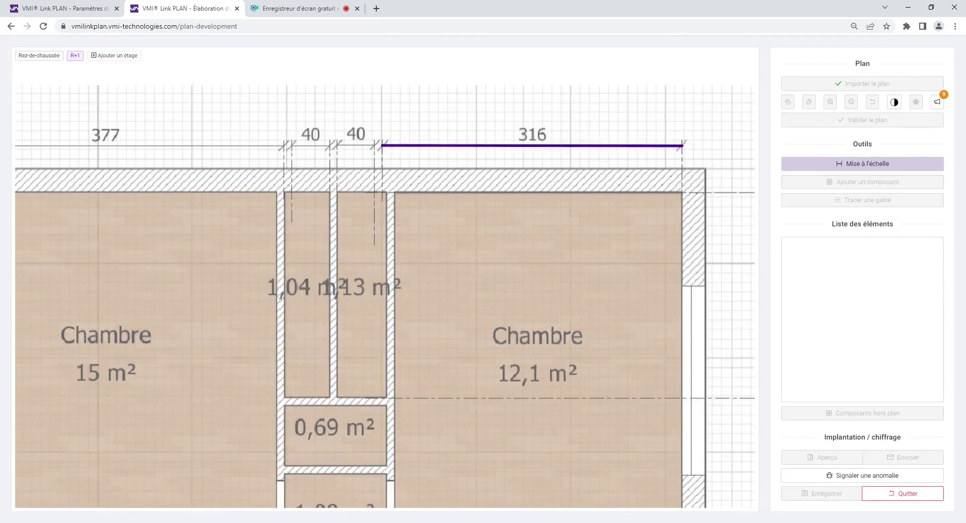
click(682, 146)
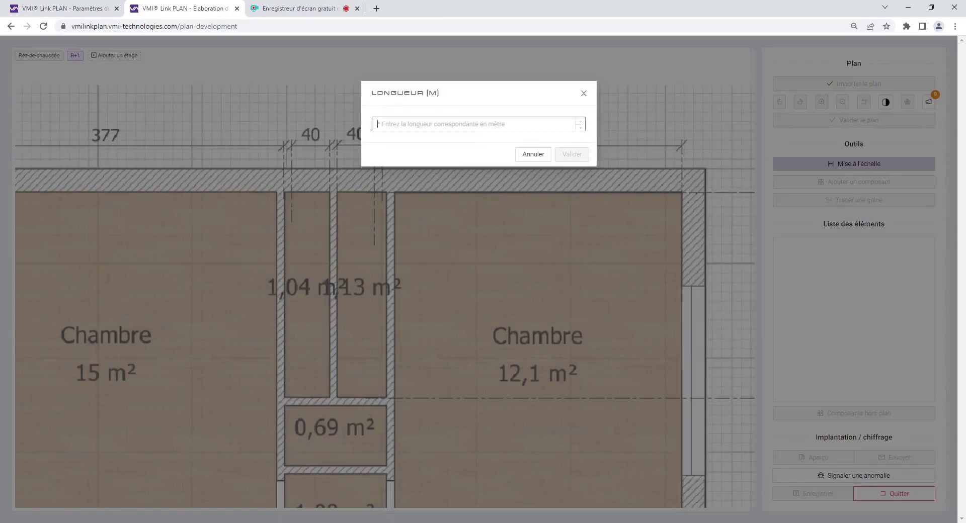
text(3.1)
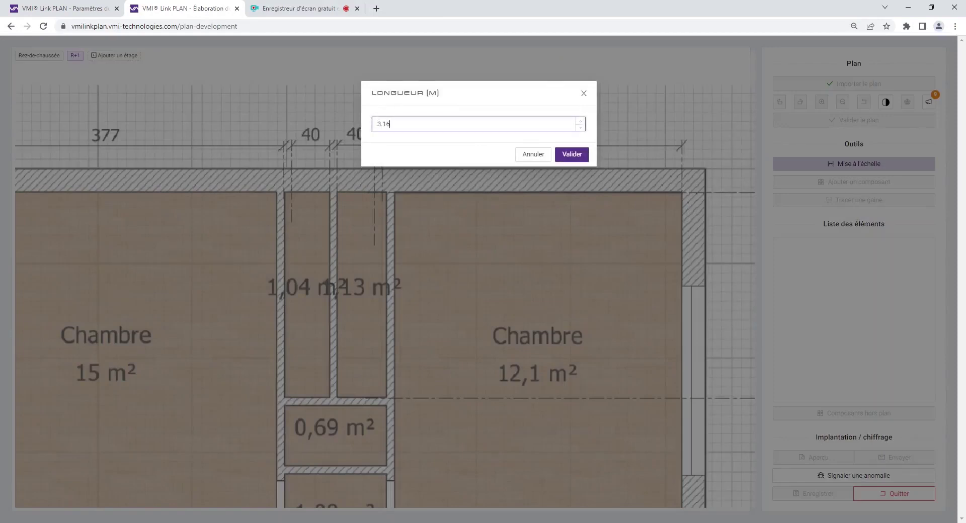
text(6)
click(574, 155)
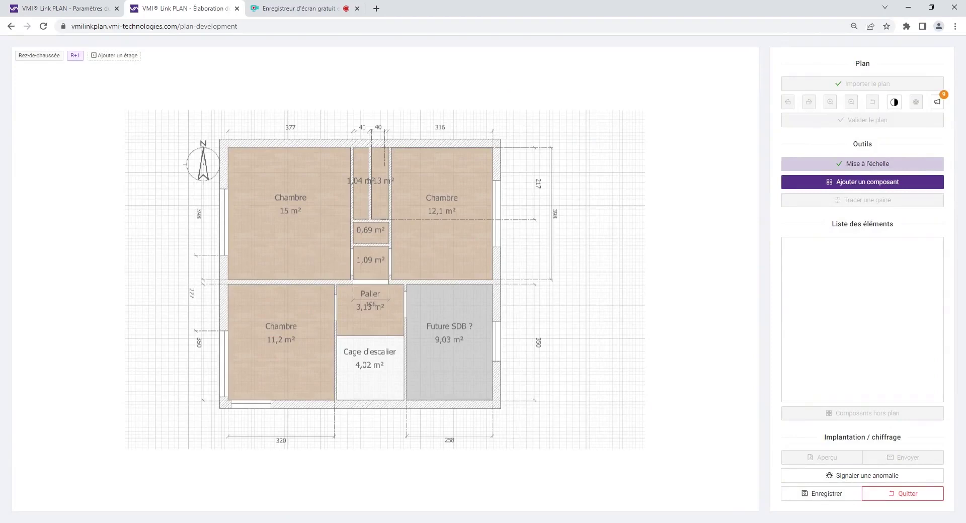
click(826, 494)
Add a Purevent unit with the Classique casing type inside the 15 m² Chambre on the R+1 plan.
click(802, 185)
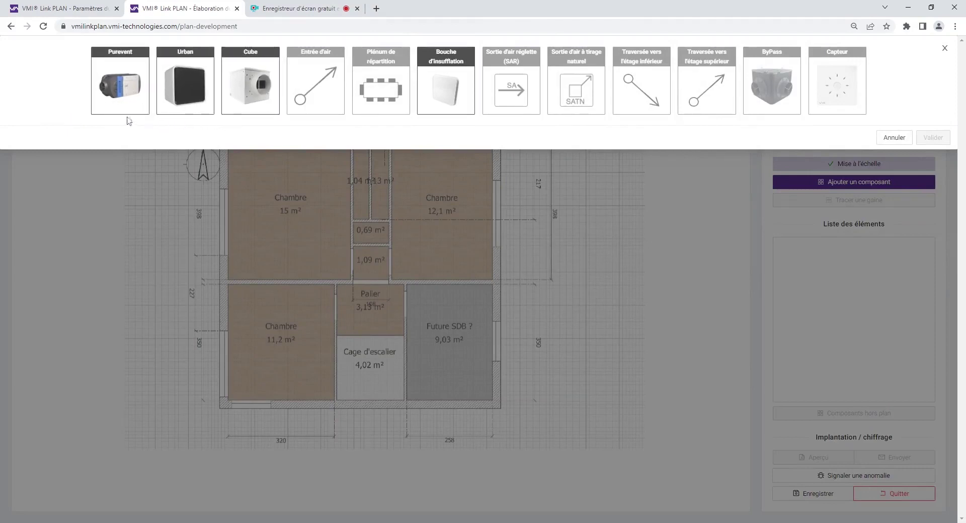
click(120, 86)
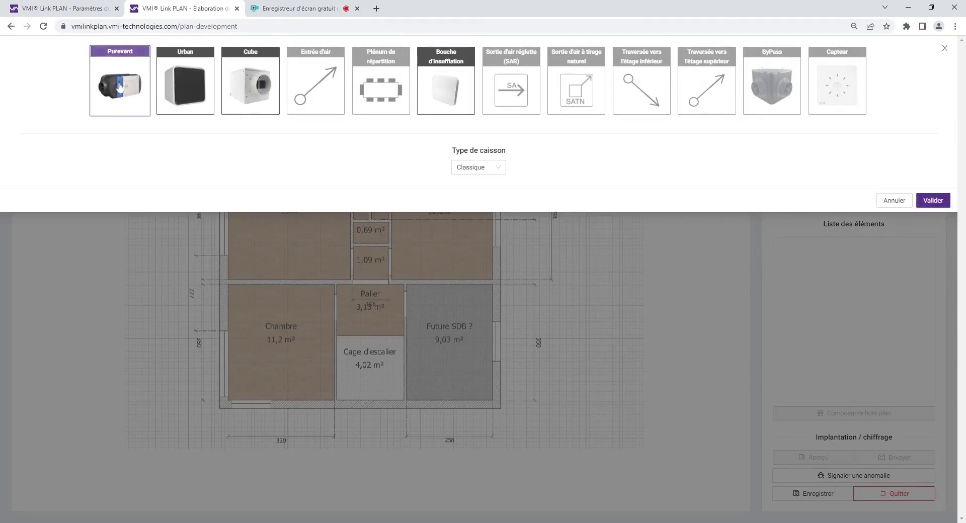
click(498, 169)
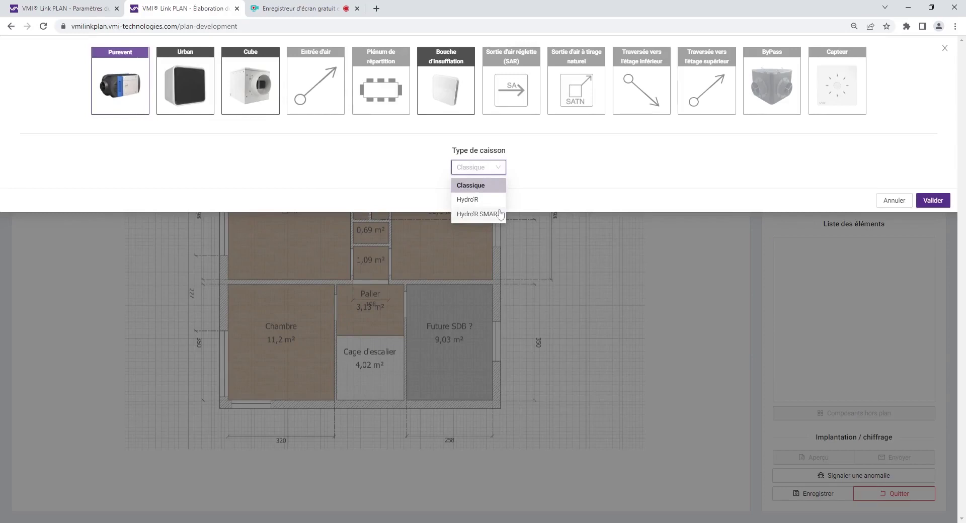
click(483, 187)
click(935, 202)
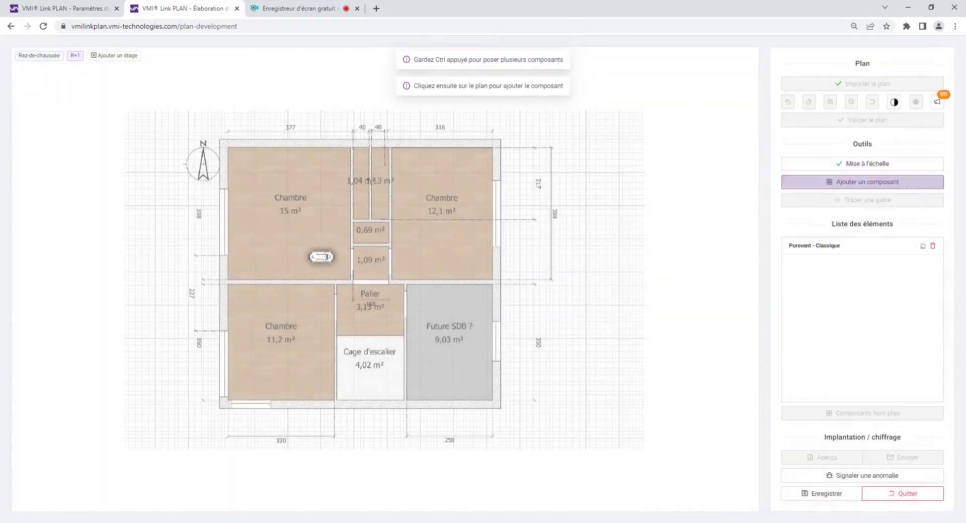
click(321, 257)
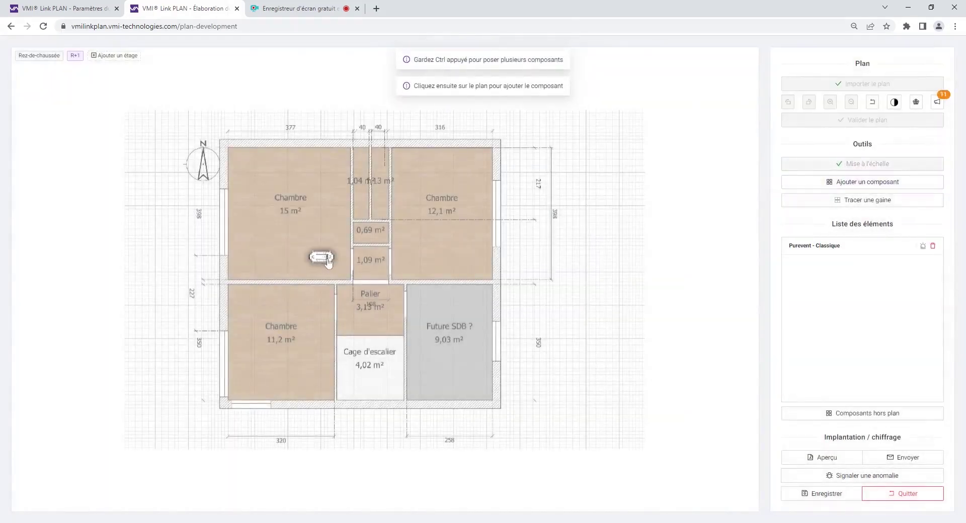
Enlarge the Purevent unit and position it, rotated by 180°, along the lower wall of the 15 m² Chambre.
click(325, 259)
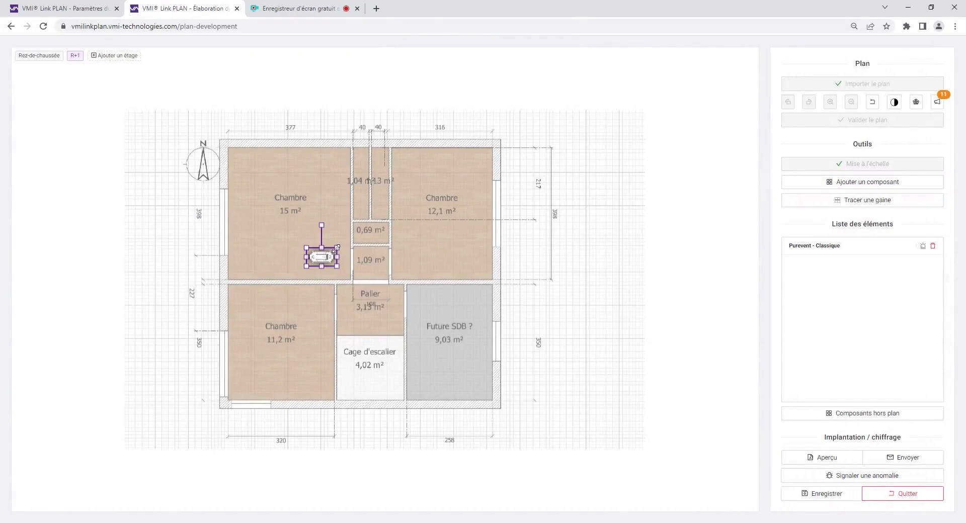
drag(337, 248, 356, 237)
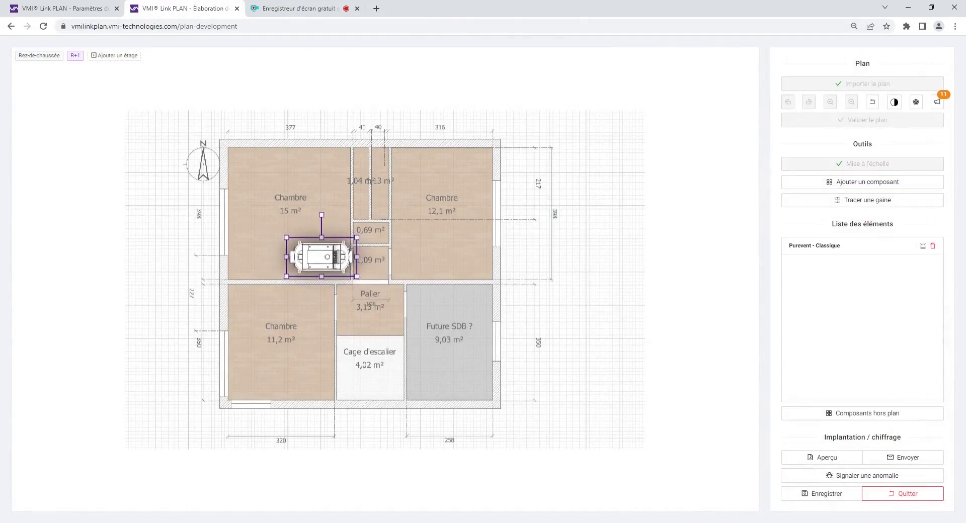
drag(322, 215, 307, 269)
click(281, 253)
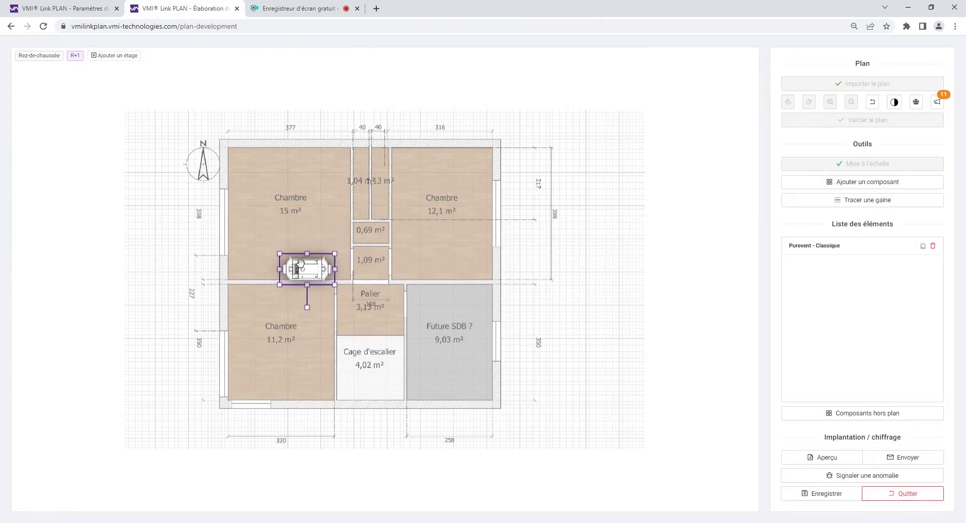
click(321, 233)
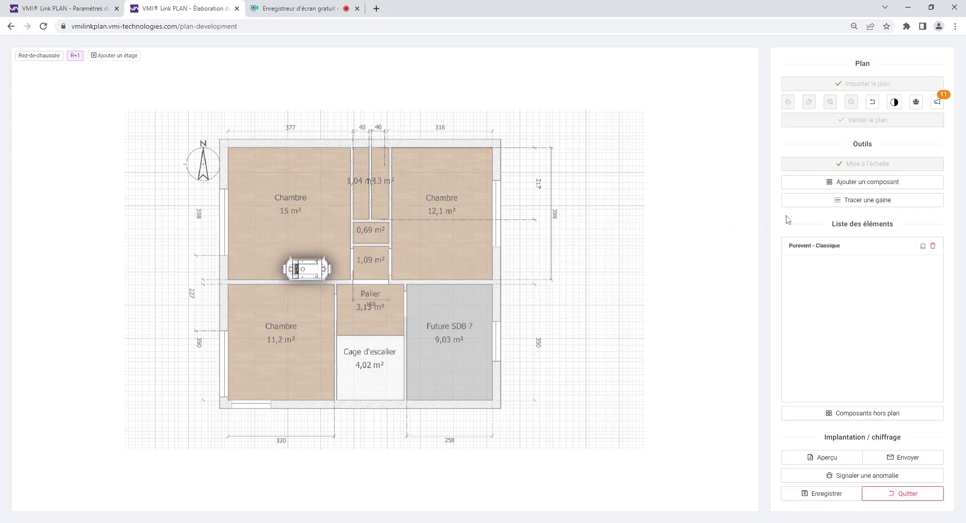
Add a Plénum de répartition in the 1,09 m² space beside the Purevent and enlarge it to nearly the space's width.
click(802, 183)
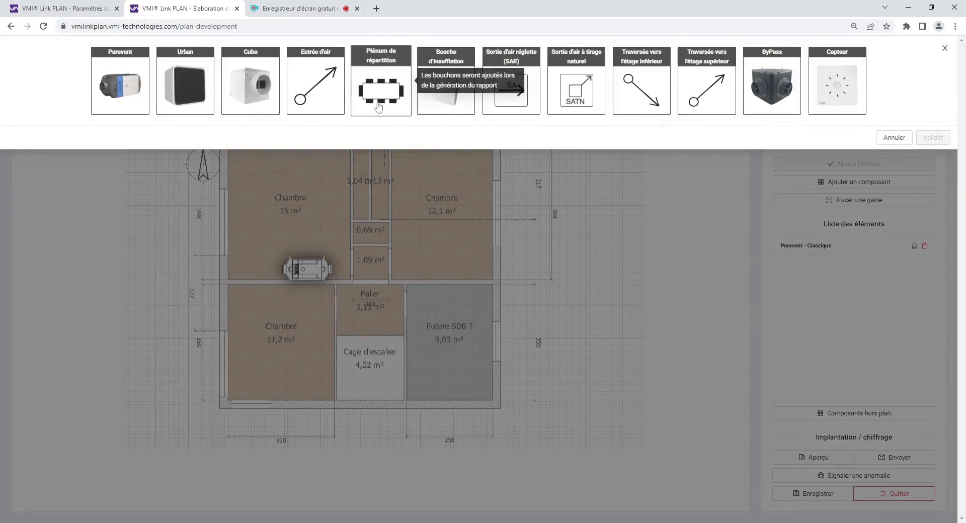
click(381, 95)
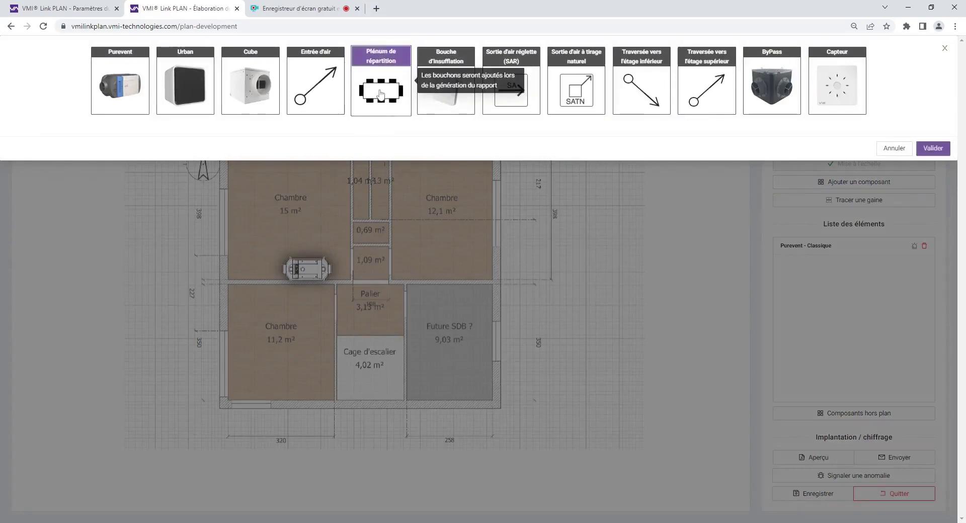
click(921, 141)
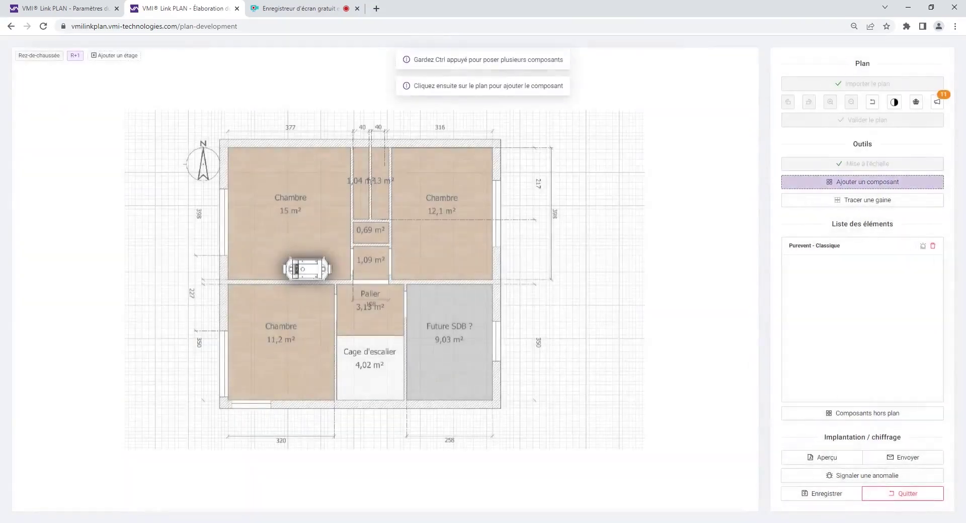
click(364, 269)
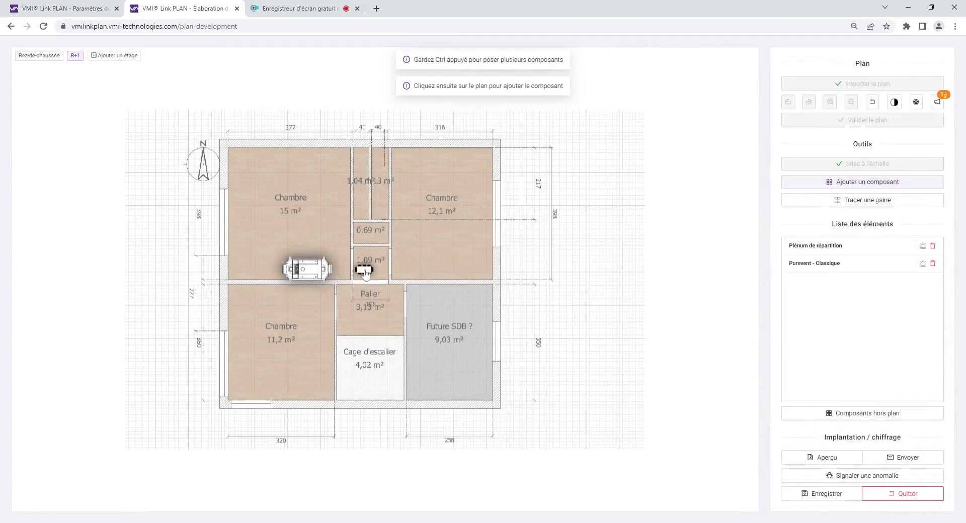
drag(377, 261, 379, 265)
click(409, 248)
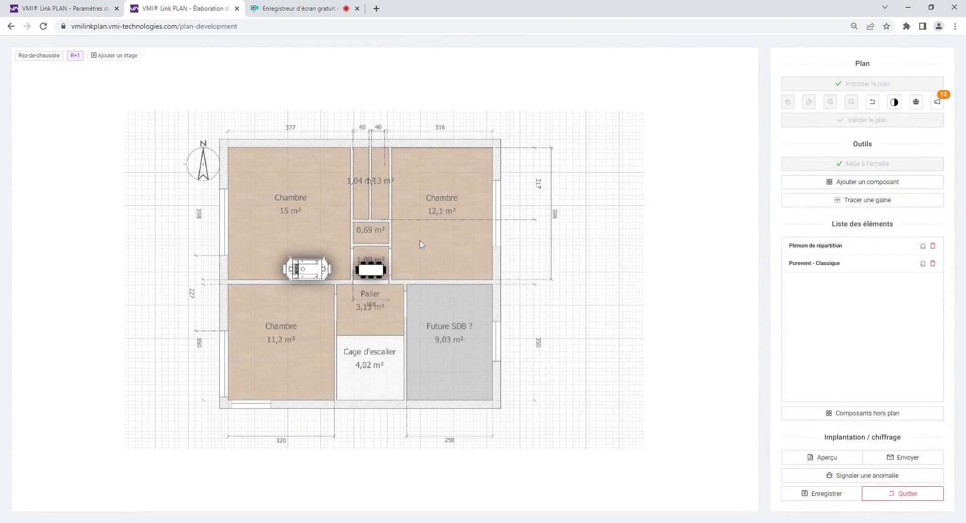
Configure an Entrée d'air component with a length of 3 m, Toiture entry type, Chapeau enabled and a Tuile roof terminal.
click(810, 185)
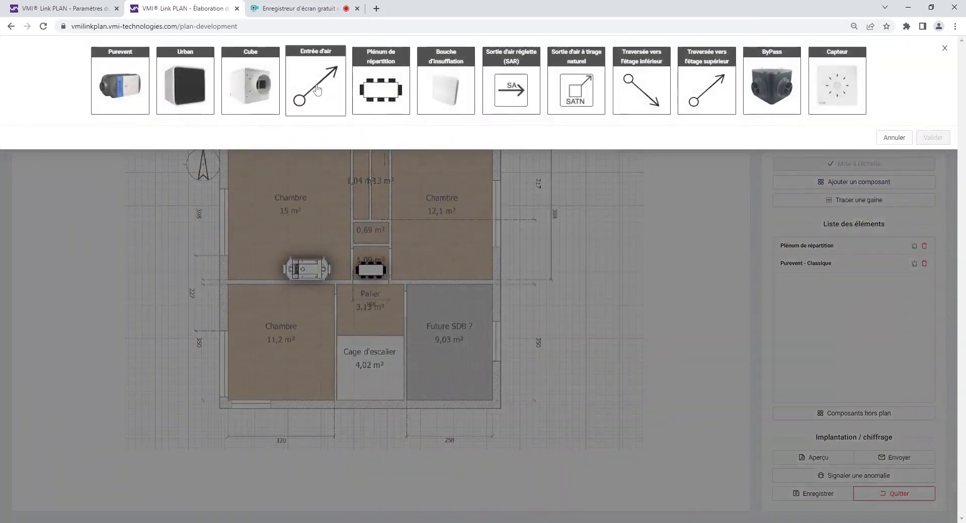
click(317, 90)
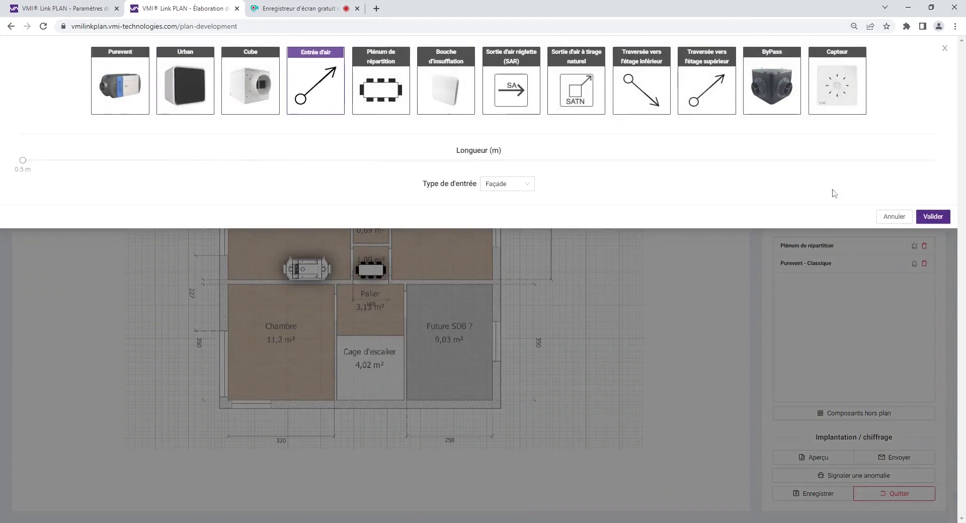
click(931, 160)
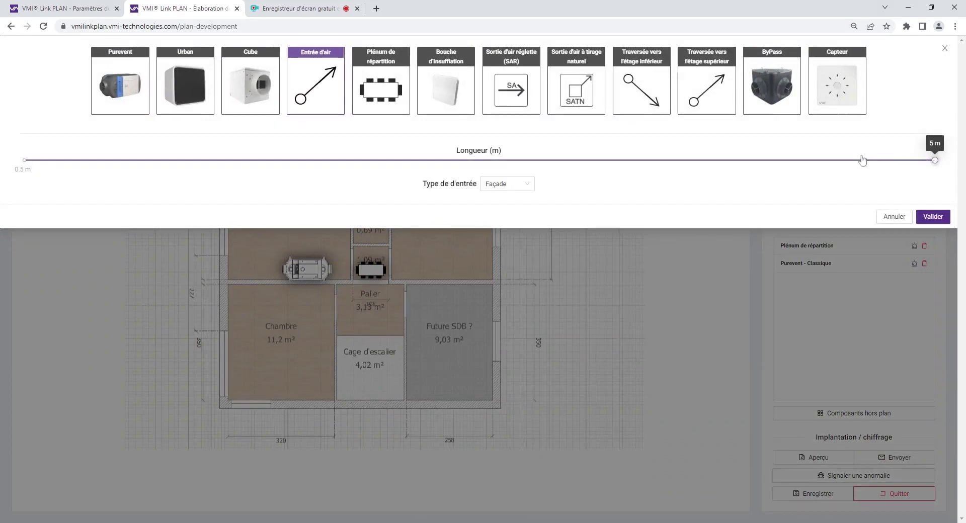
click(530, 160)
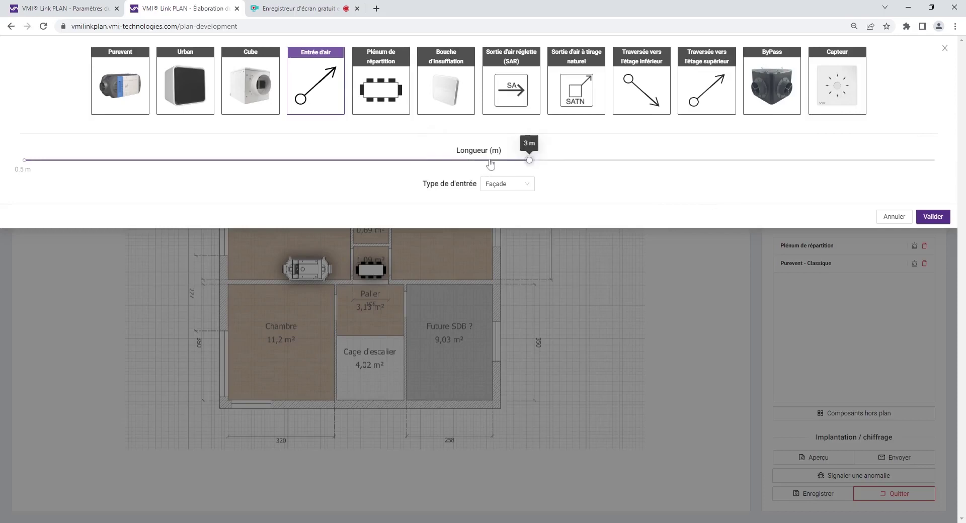
click(528, 186)
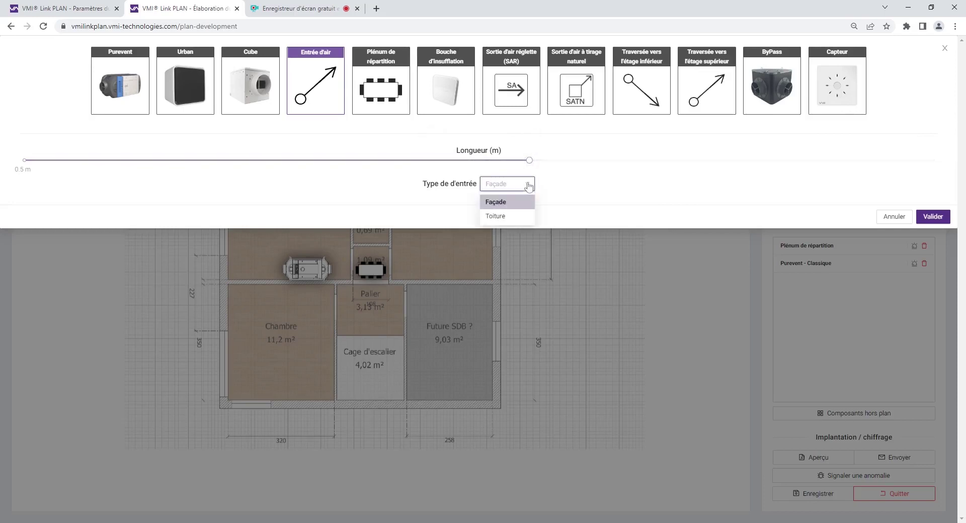
click(507, 217)
click(498, 211)
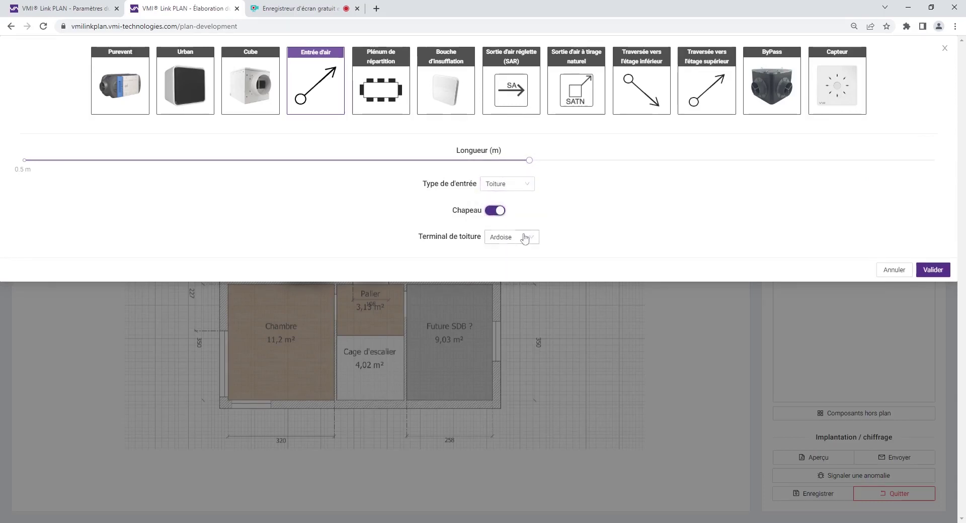
click(524, 237)
click(509, 270)
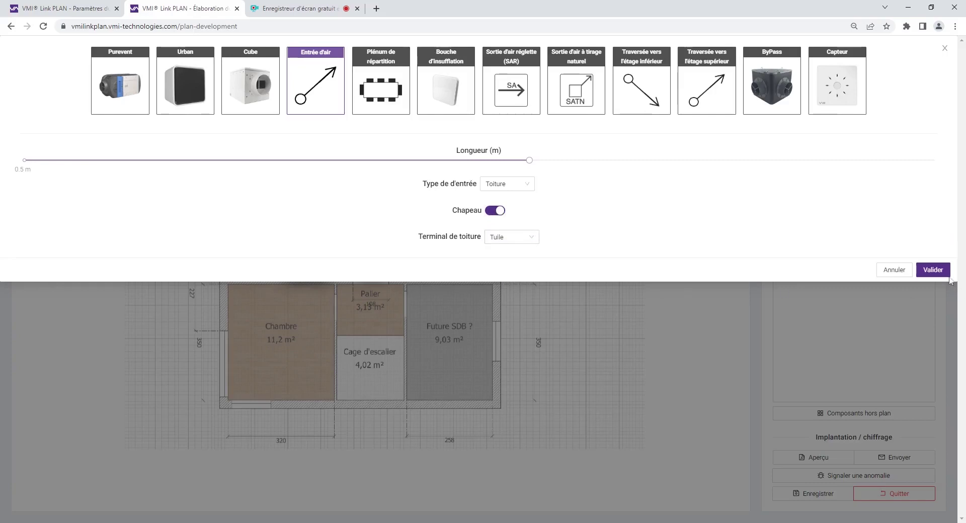
click(933, 270)
Place the air inlet at the Purevent's left end, enlarge it and orient its arrow toward the upper left.
click(282, 272)
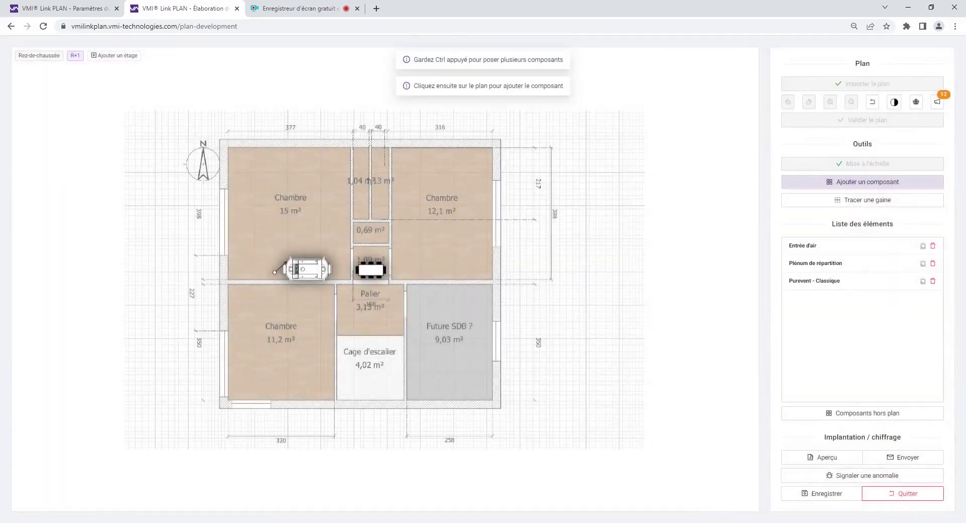
click(281, 266)
drag(282, 228, 267, 250)
click(324, 240)
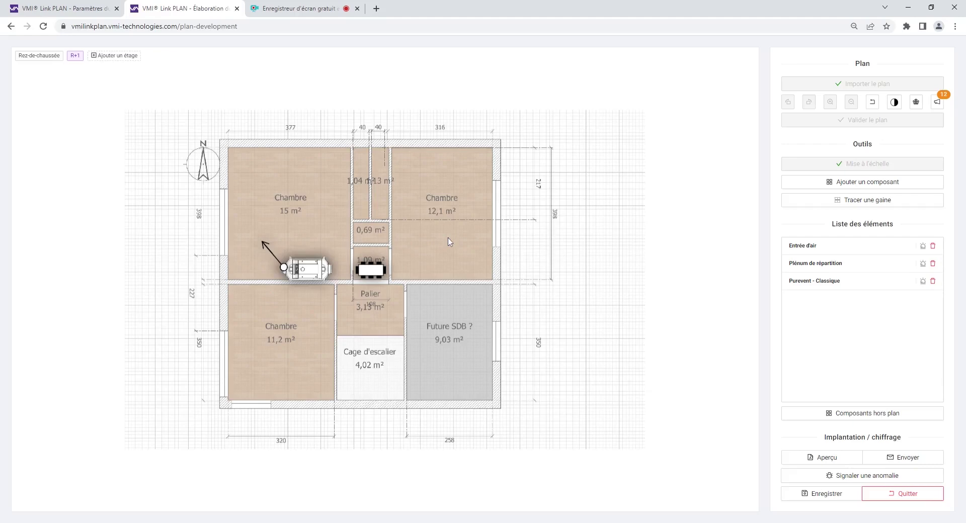
Trace a Souple isolé duct of 160mm diameter from the Purevent's right outlet to the left side of the distribution plenum.
click(808, 204)
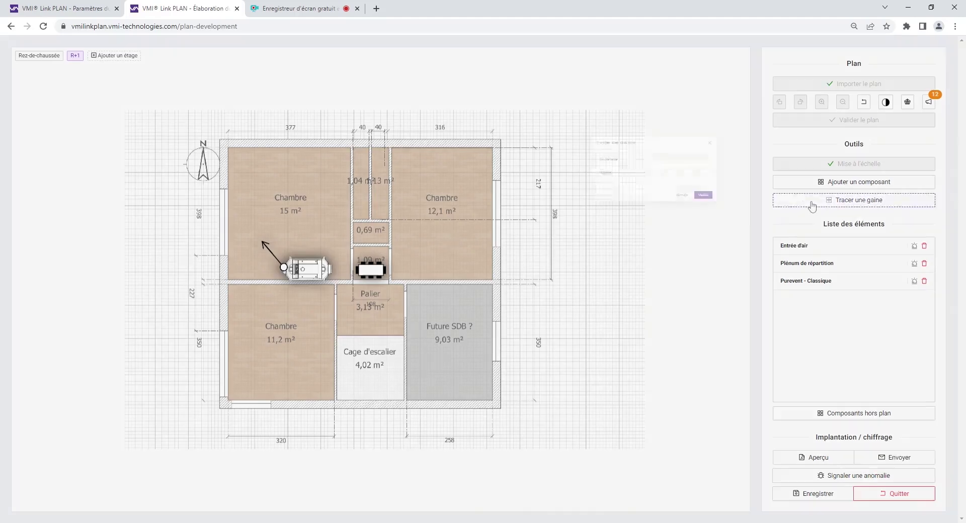
click(438, 128)
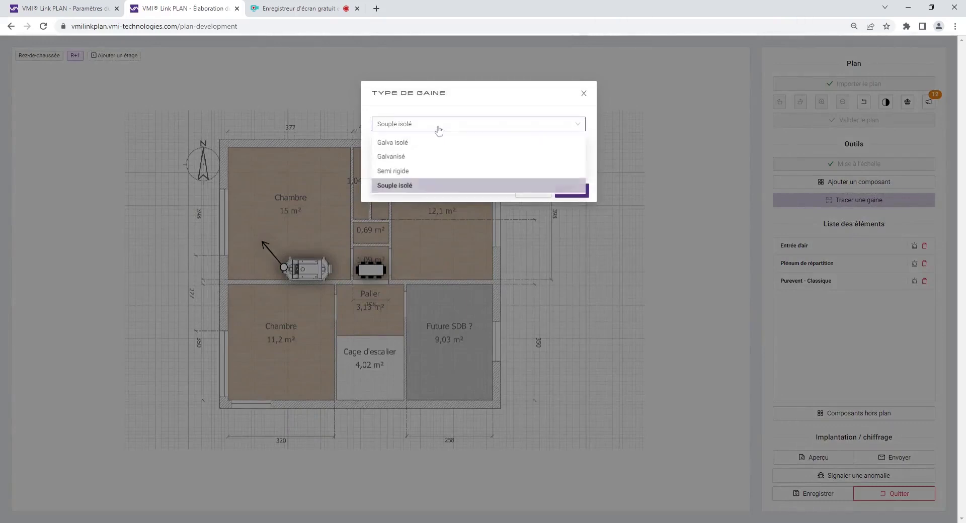
click(438, 129)
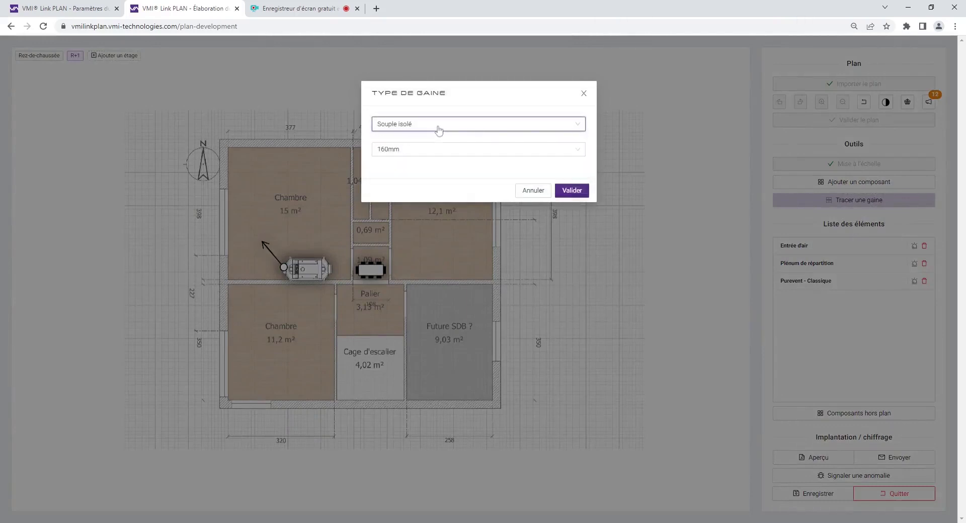
click(416, 155)
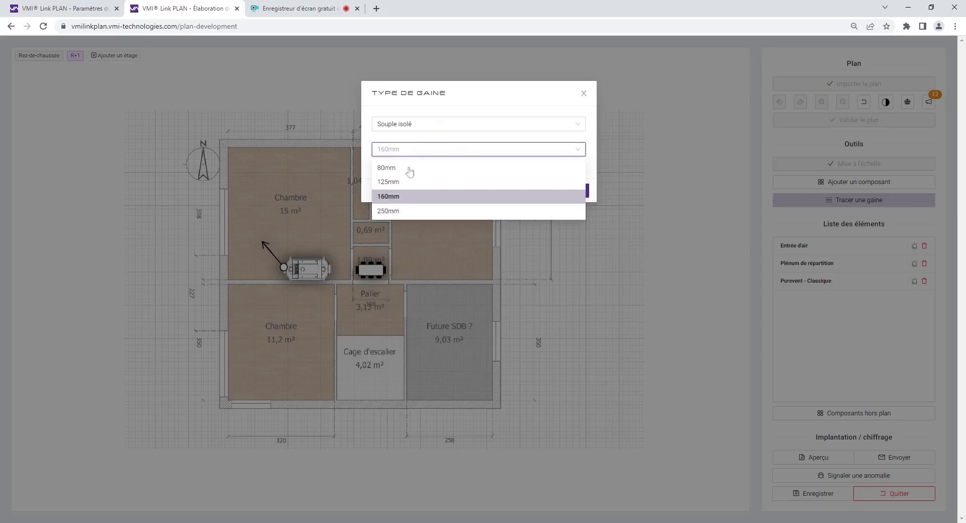
click(401, 197)
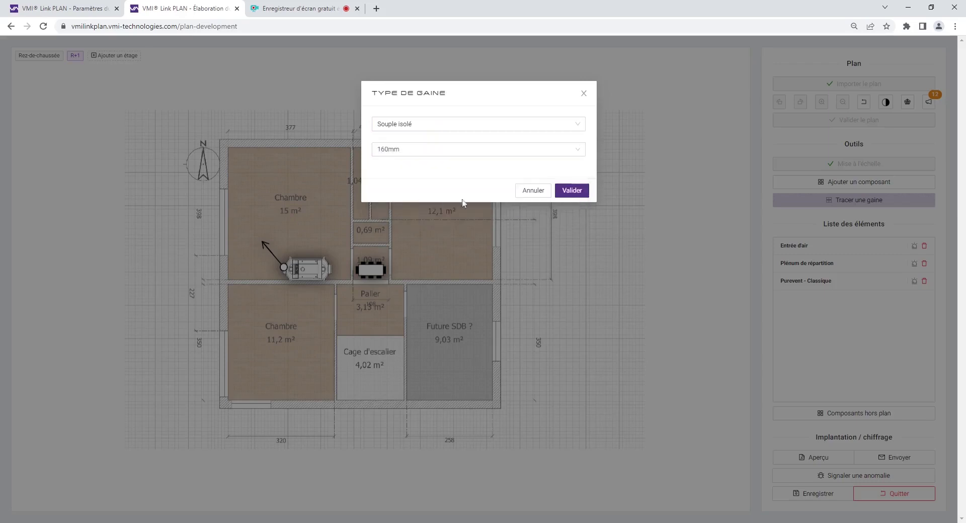
click(572, 191)
scroll(334, 278, up, 4)
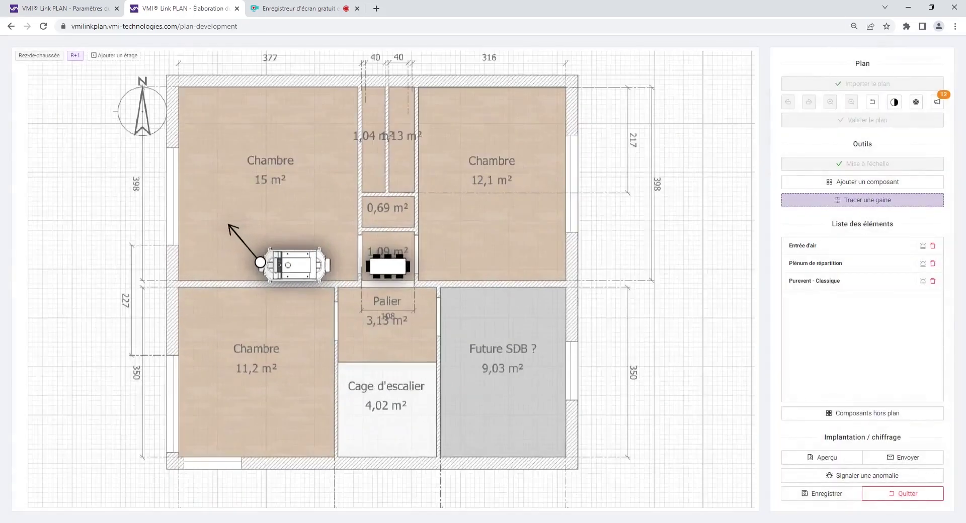
scroll(336, 274, up, 2)
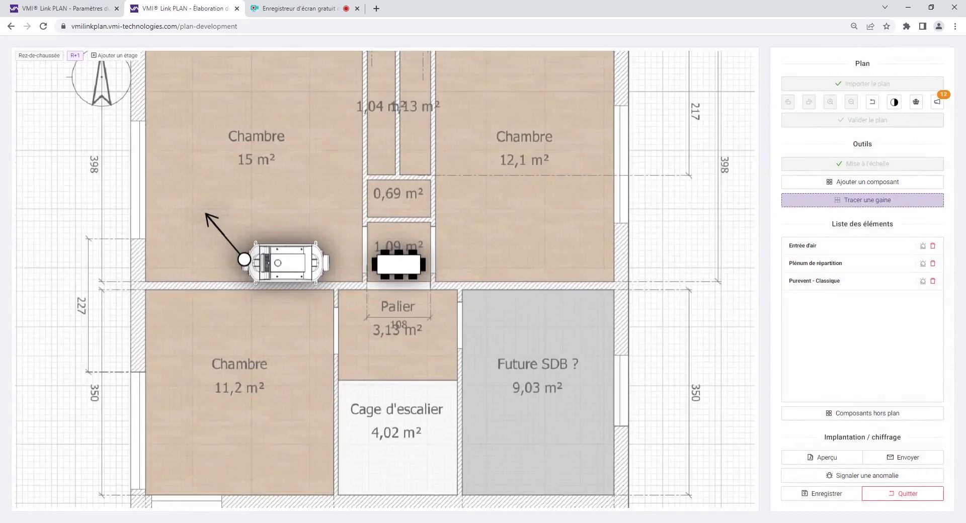
drag(328, 263, 371, 267)
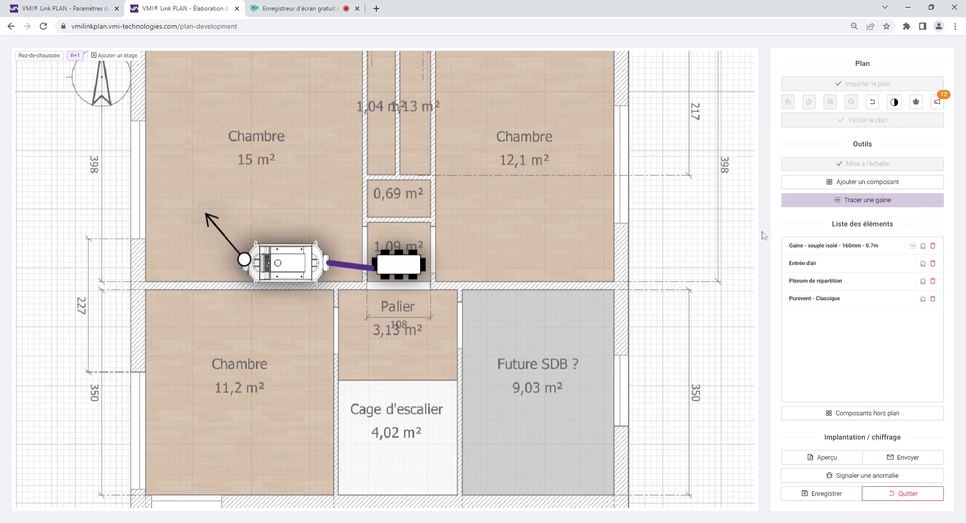
click(795, 202)
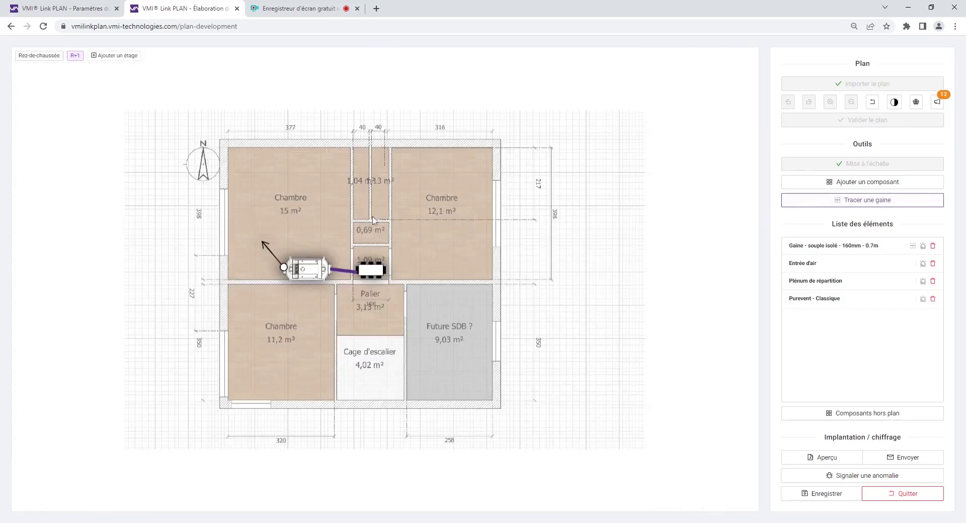
Place an 80 mm Bouche d'insufflation in the upper-left corner of the 15 m² Chambre and enlarge its symbol.
click(806, 202)
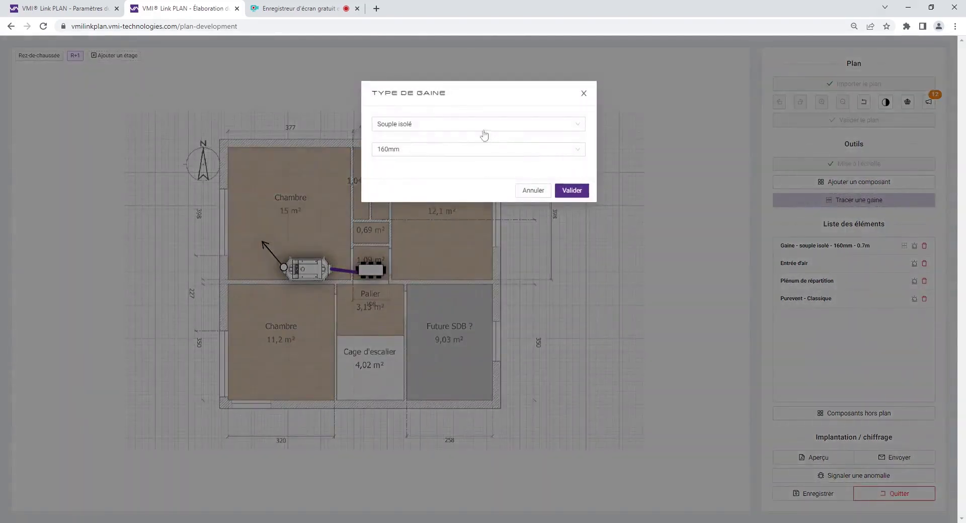
click(583, 94)
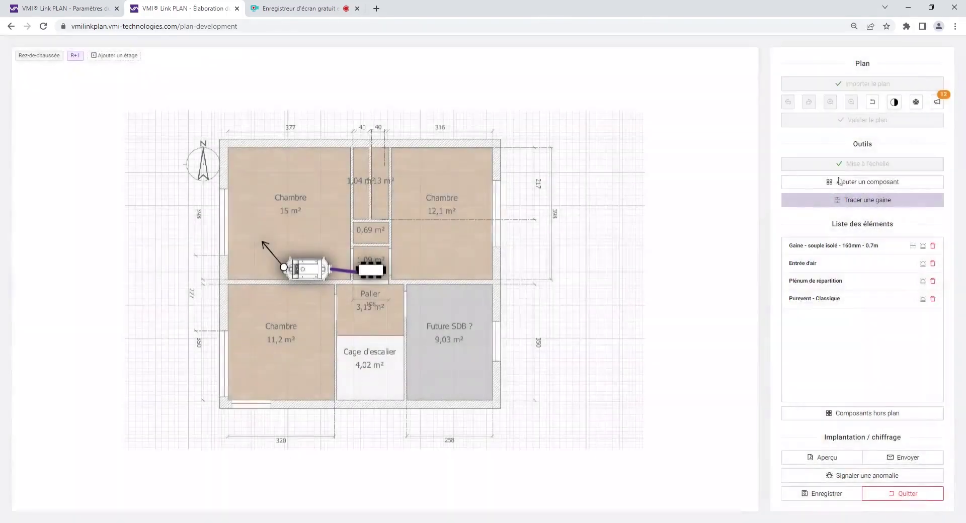
click(815, 188)
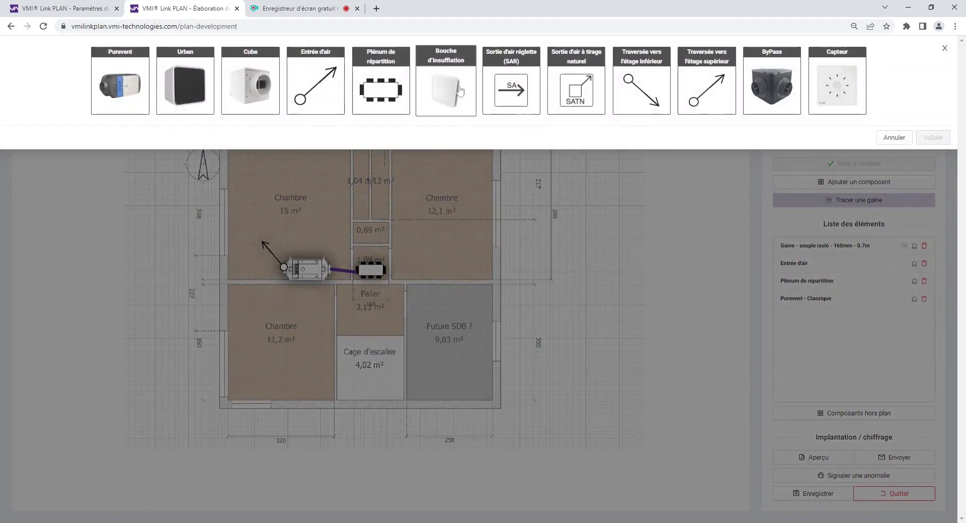
click(456, 90)
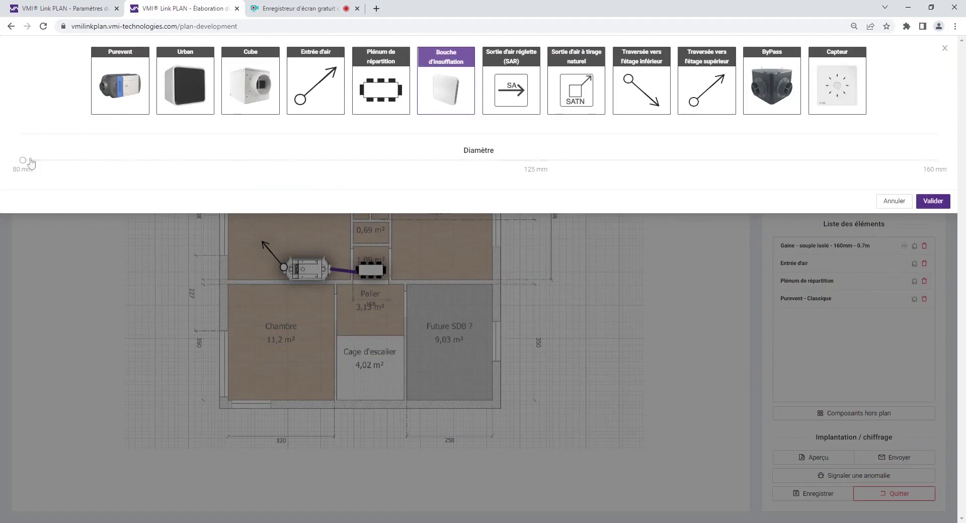
click(936, 202)
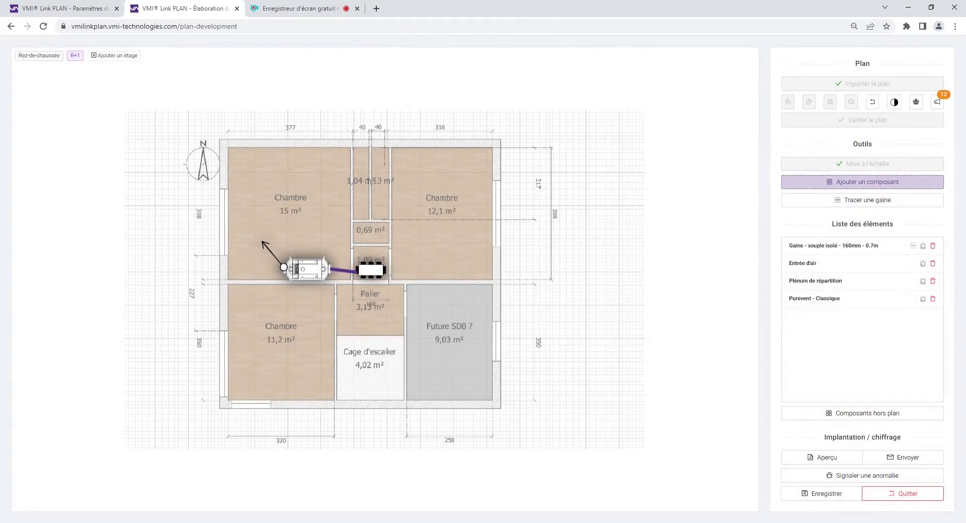
click(241, 161)
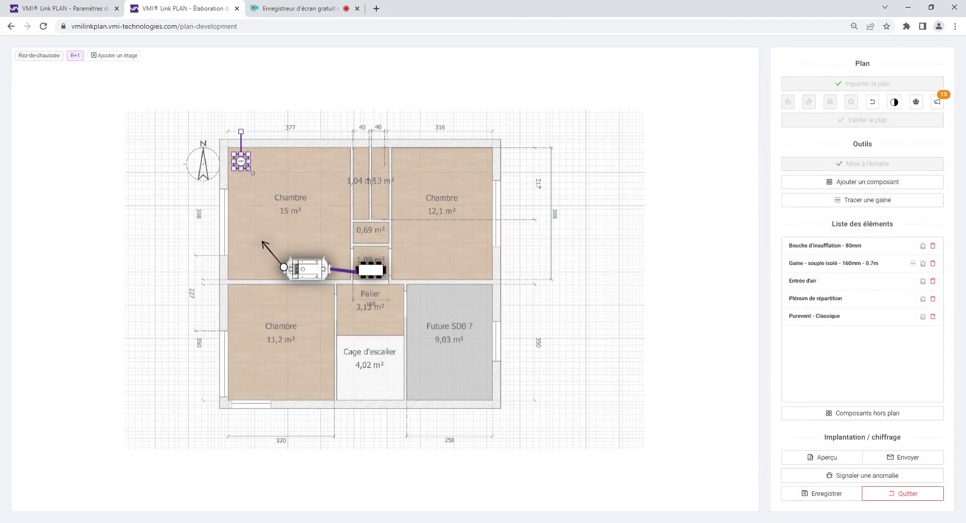
drag(257, 178, 256, 167)
click(300, 170)
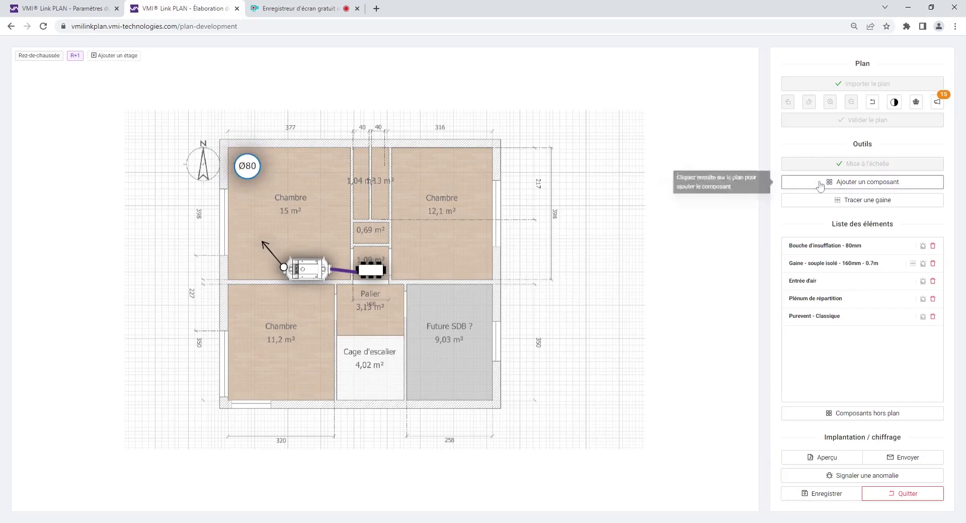
Add 80 mm Bouche d'insufflation vents in the upper-right corner of the 12,1 m² Chambre and the lower-left corner of the 11,2 m² Chambre.
click(828, 182)
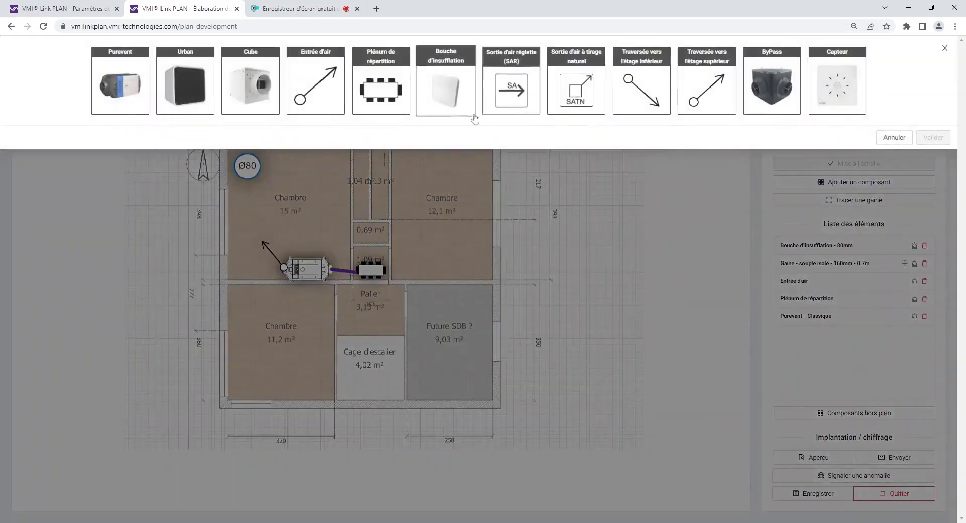
click(454, 98)
click(933, 201)
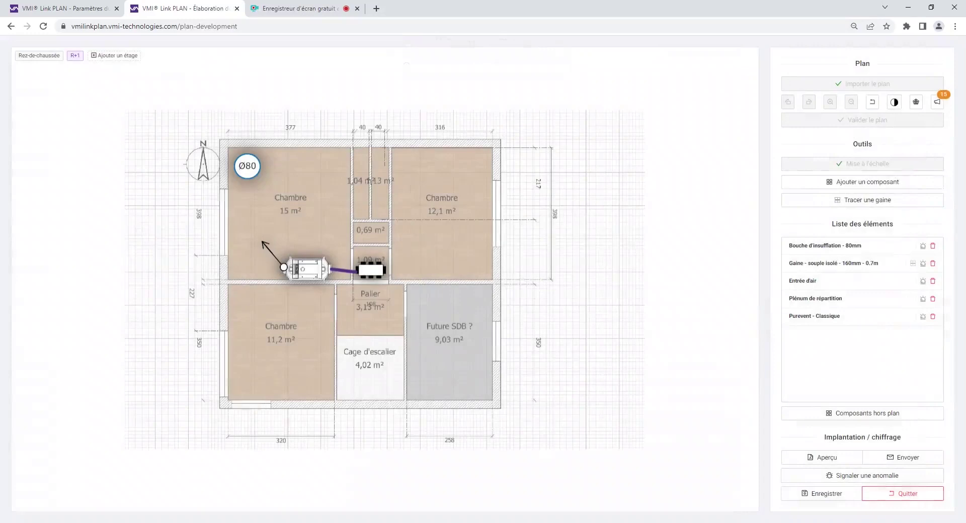
click(477, 160)
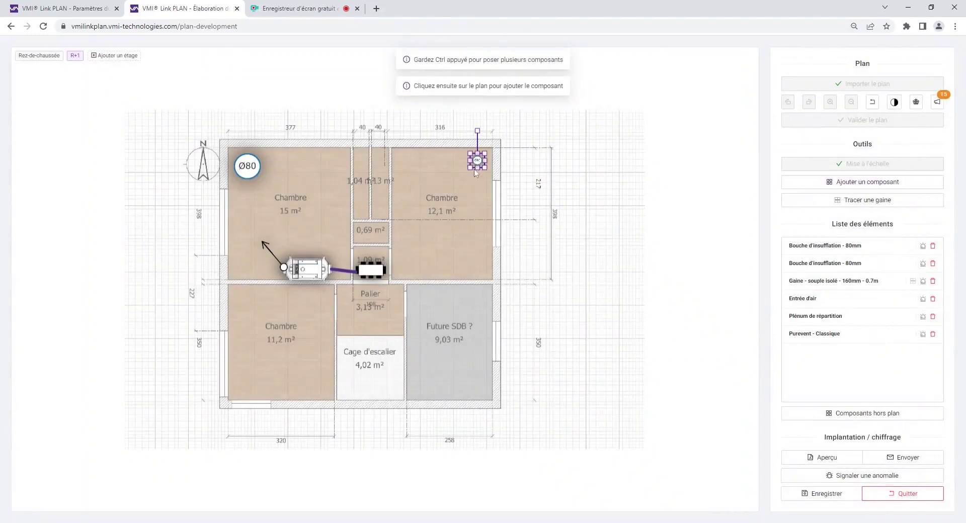
click(868, 182)
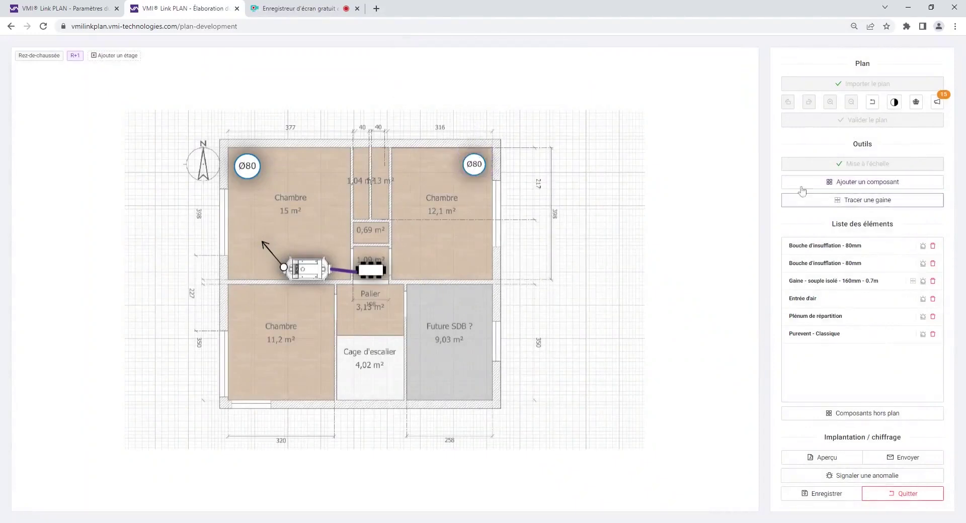
click(933, 201)
click(247, 382)
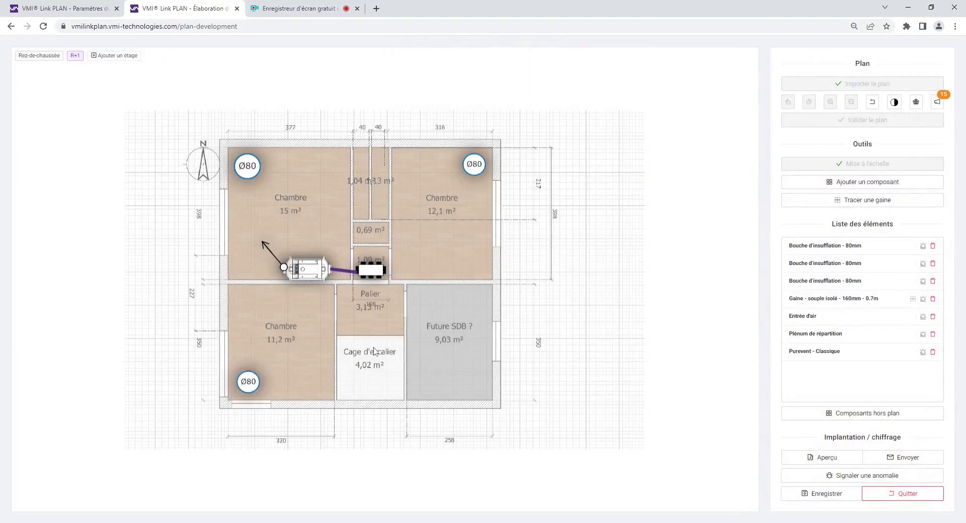
Trace Souple isolé ducts of 80mm diameter from the distribution plenum to each of the three bedroom supply vents.
click(811, 202)
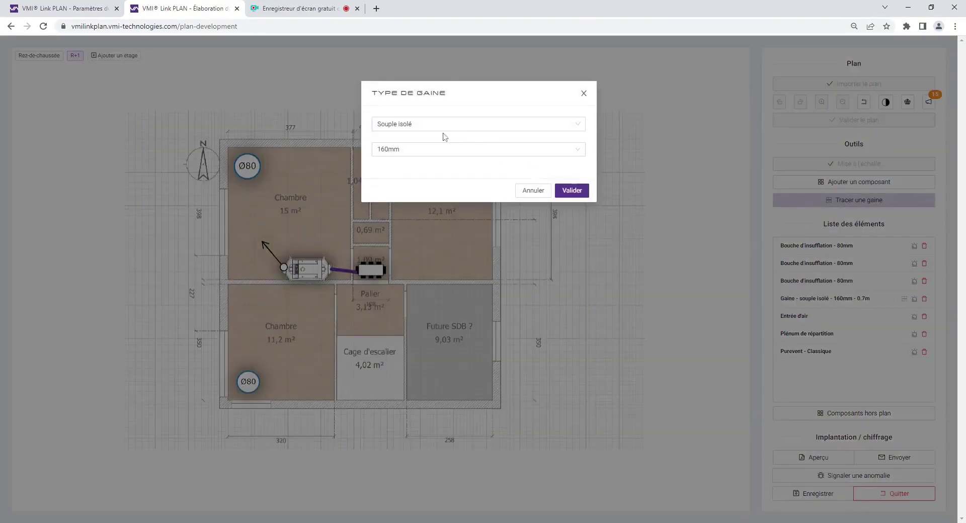
click(440, 153)
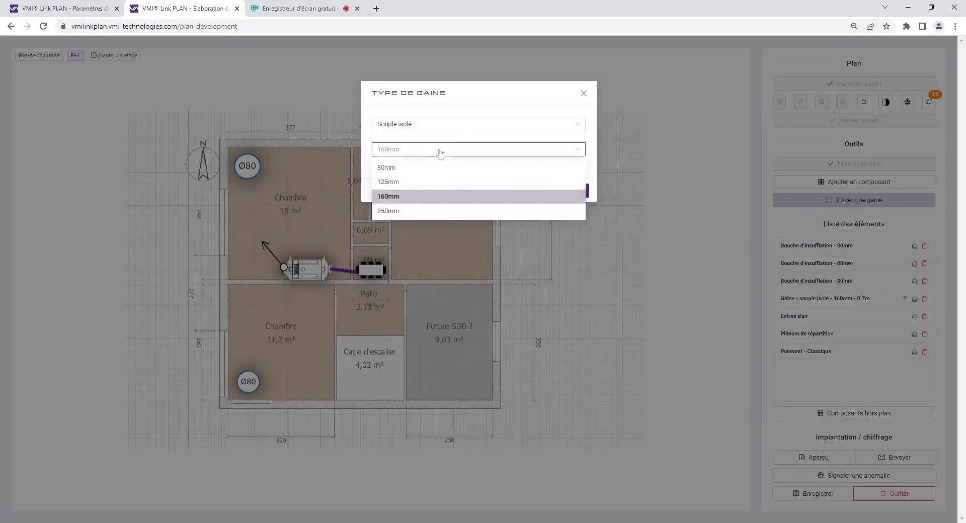
click(409, 169)
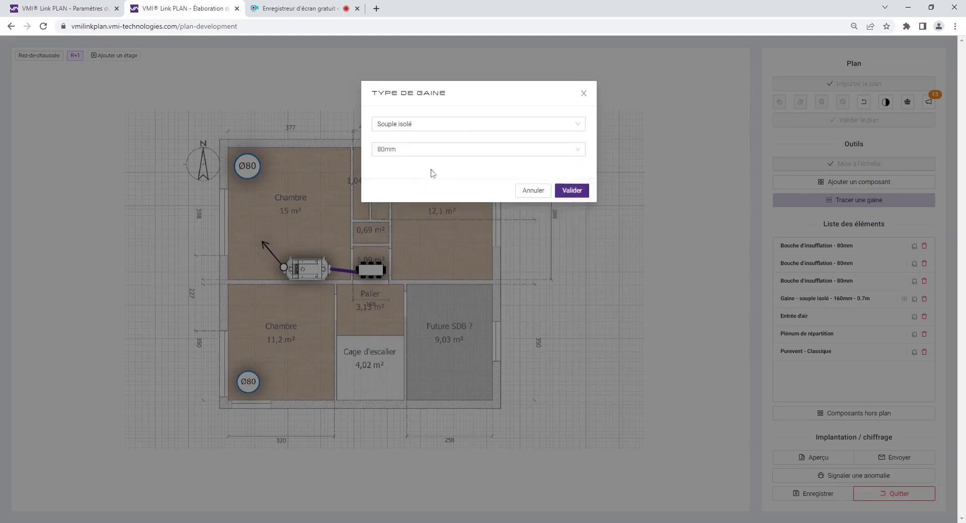
click(573, 191)
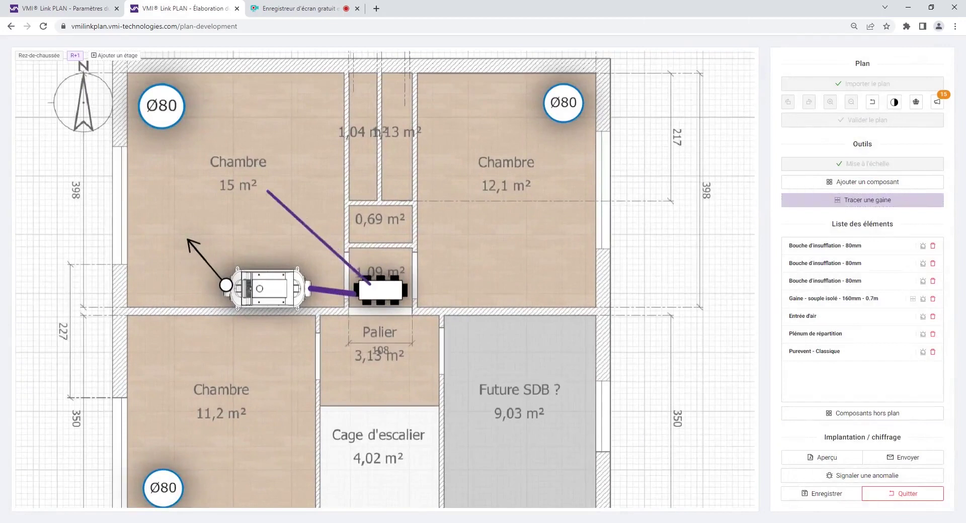
click(174, 122)
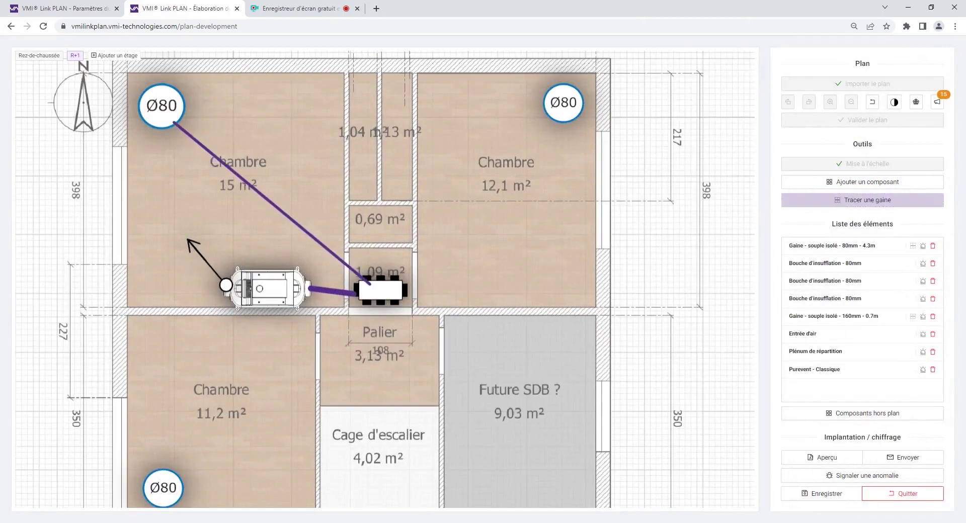
click(555, 115)
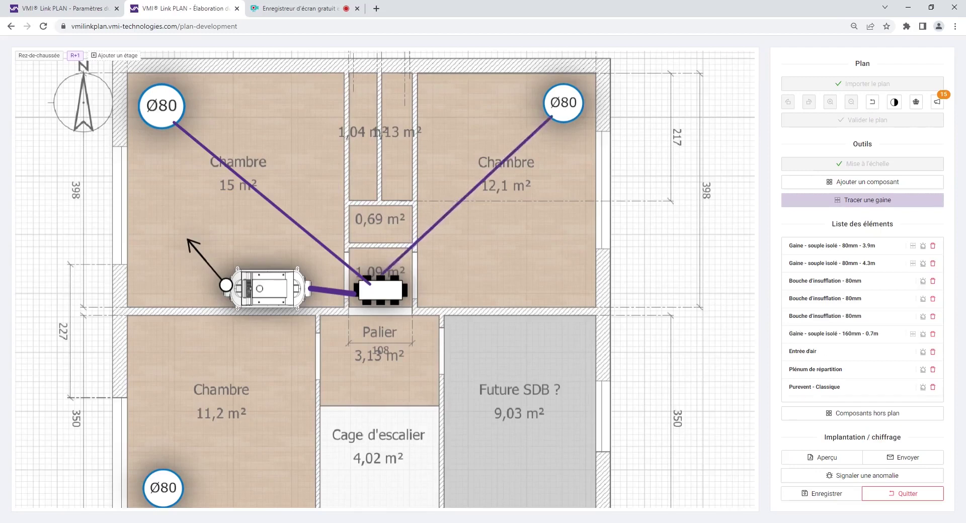
click(170, 453)
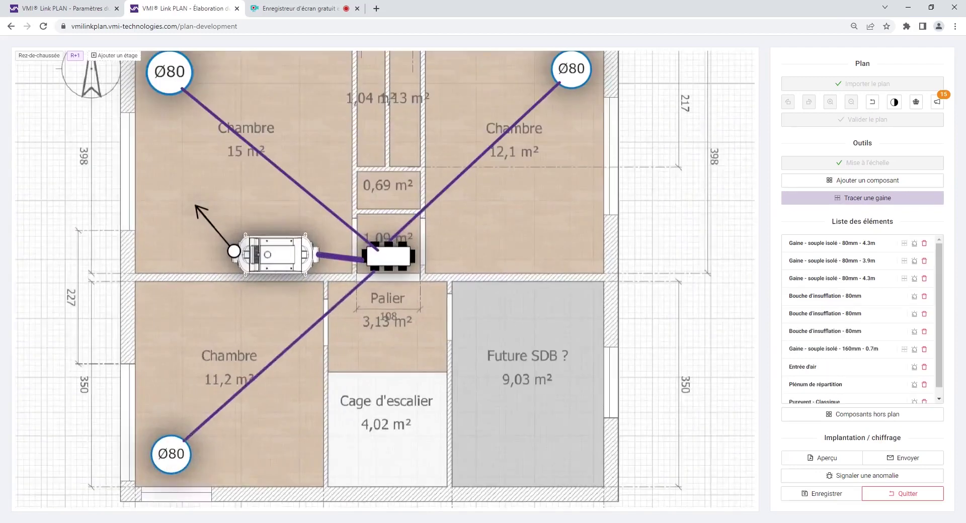
click(800, 201)
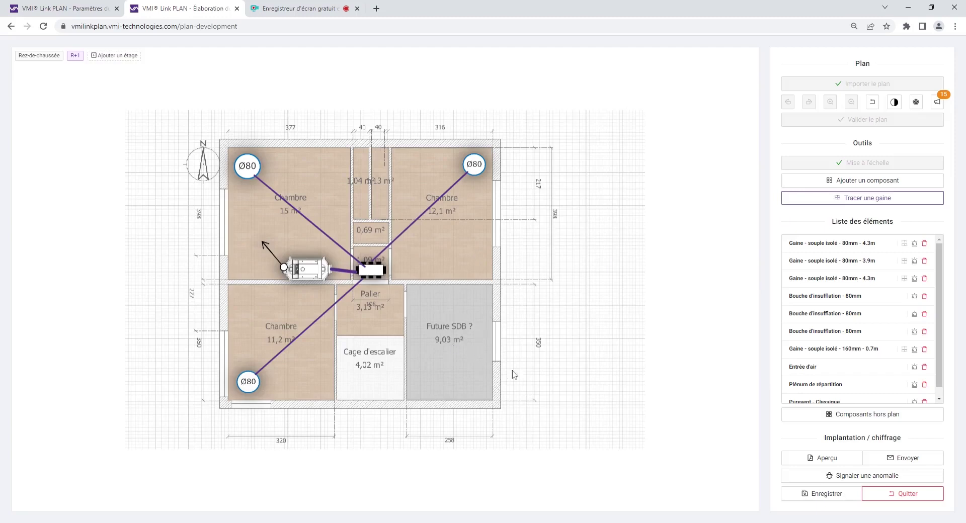
Add a Sortie d'air réglette (SAR) with 15 m³/h flow and Blanche colour on the outer wall of Future SDB, and enlarge it.
click(800, 183)
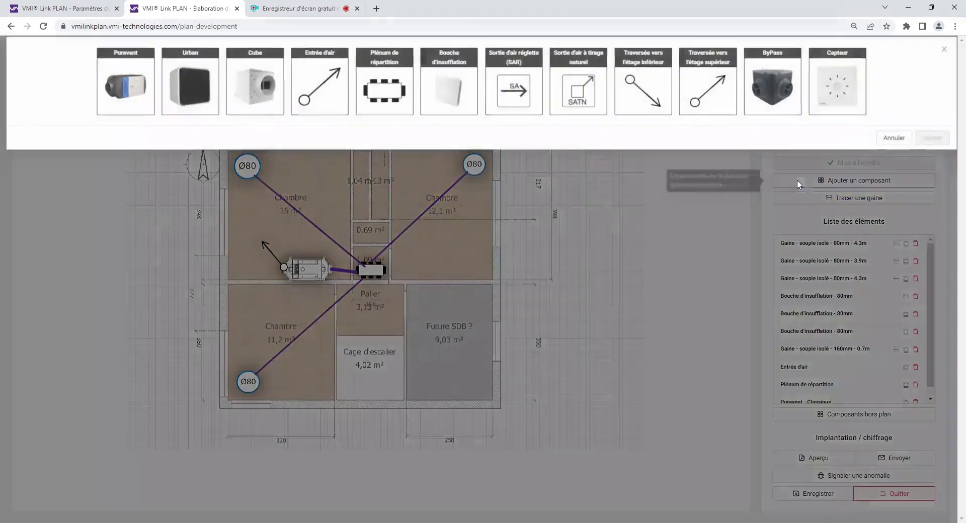
click(513, 93)
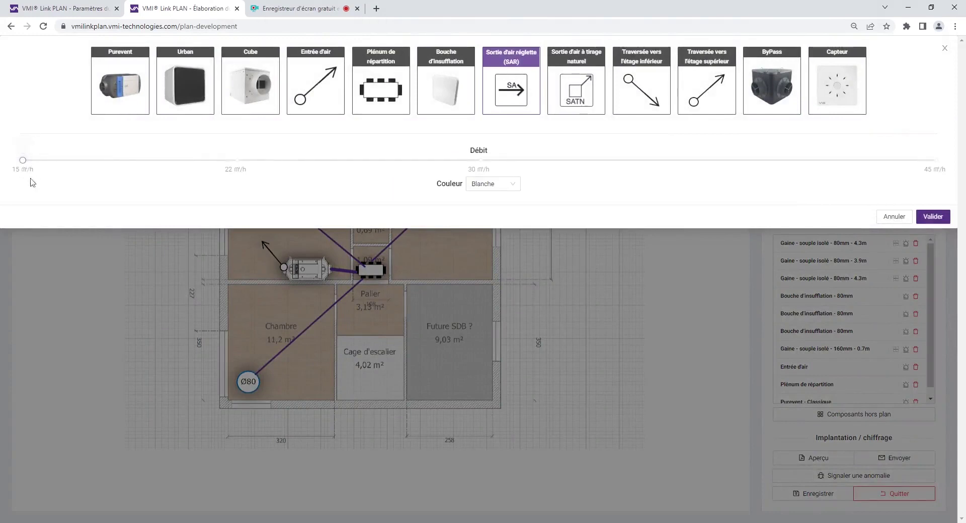
click(513, 187)
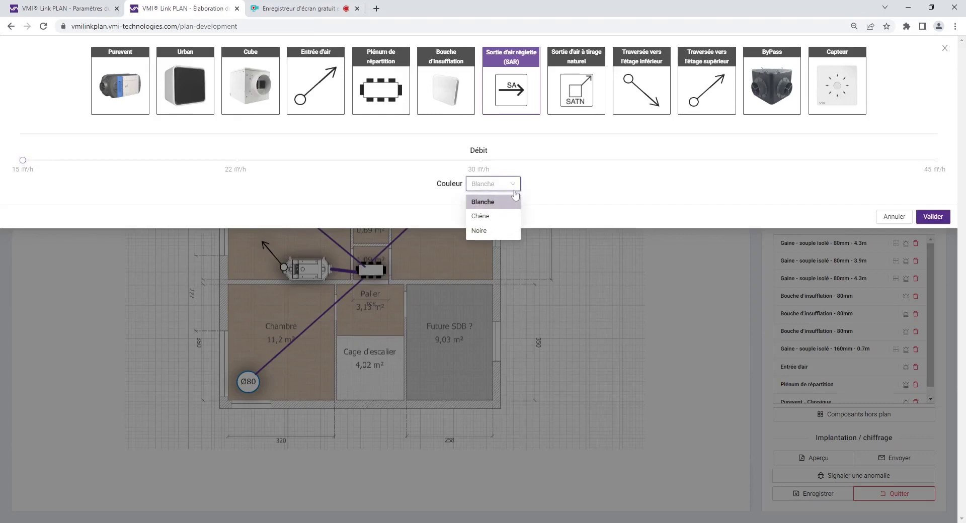
click(501, 203)
click(933, 217)
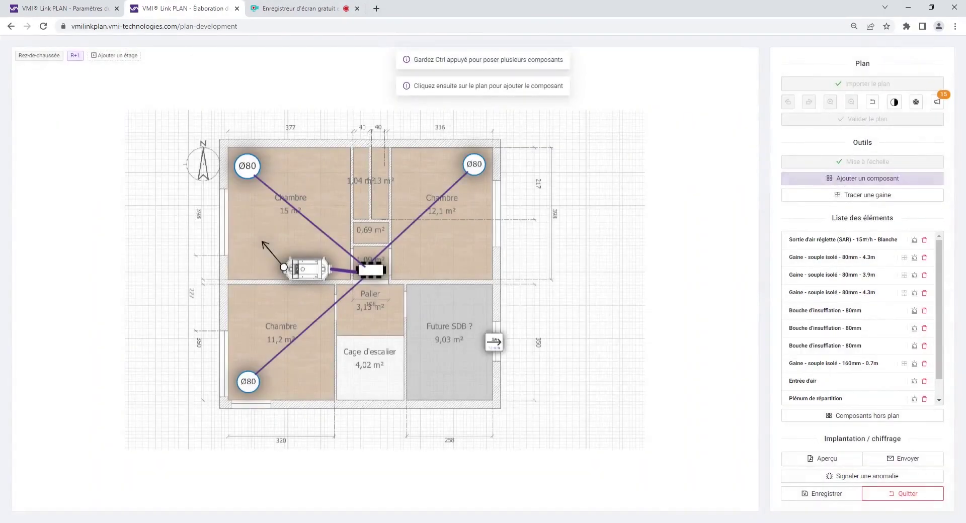
click(495, 342)
drag(512, 321, 506, 337)
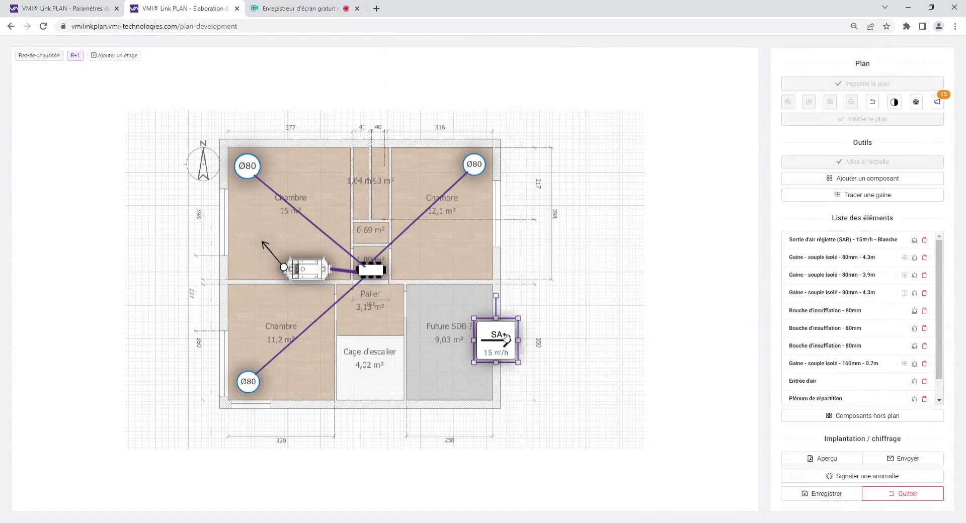
click(536, 318)
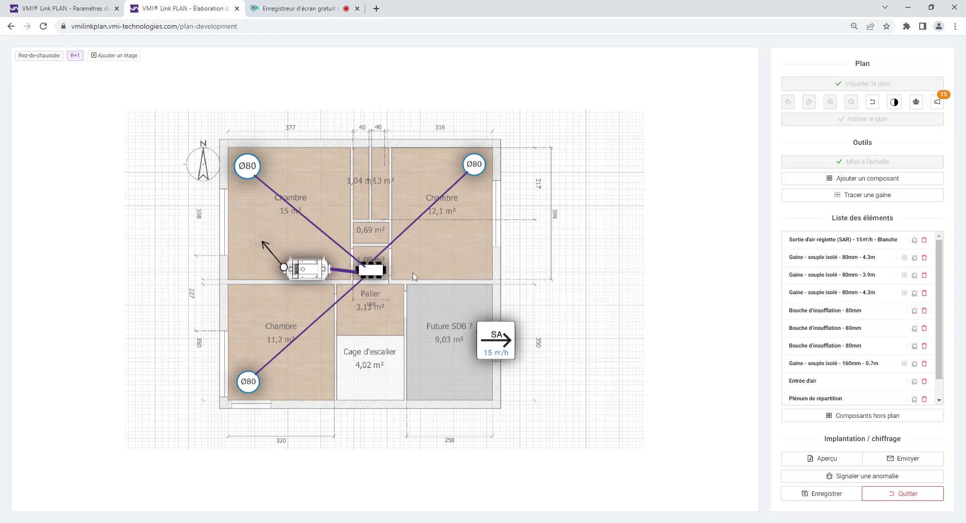
Switch to the Rez-de-chaussée plan and place an 80 mm Bouche d'insufflation in the lower-left corner of the Salle à manger.
scroll(403, 281, up, 3)
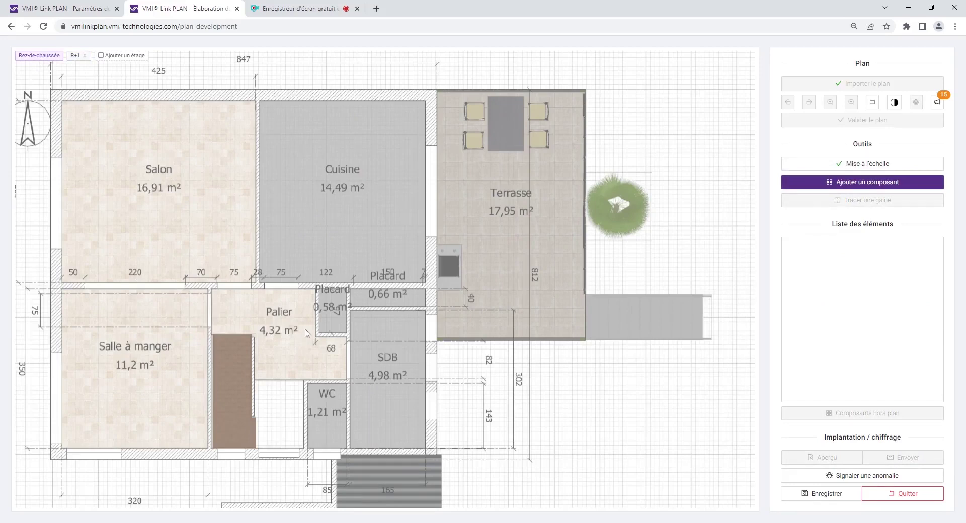
click(803, 187)
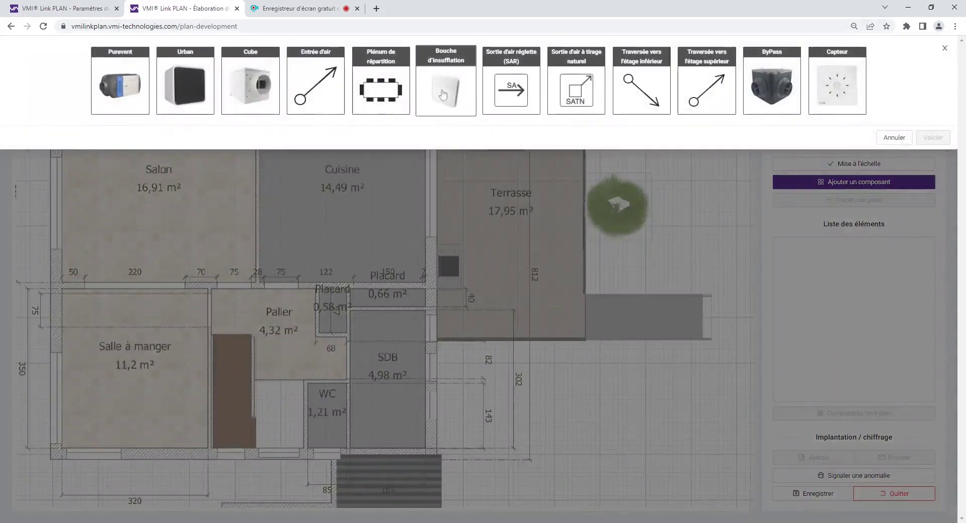
click(443, 94)
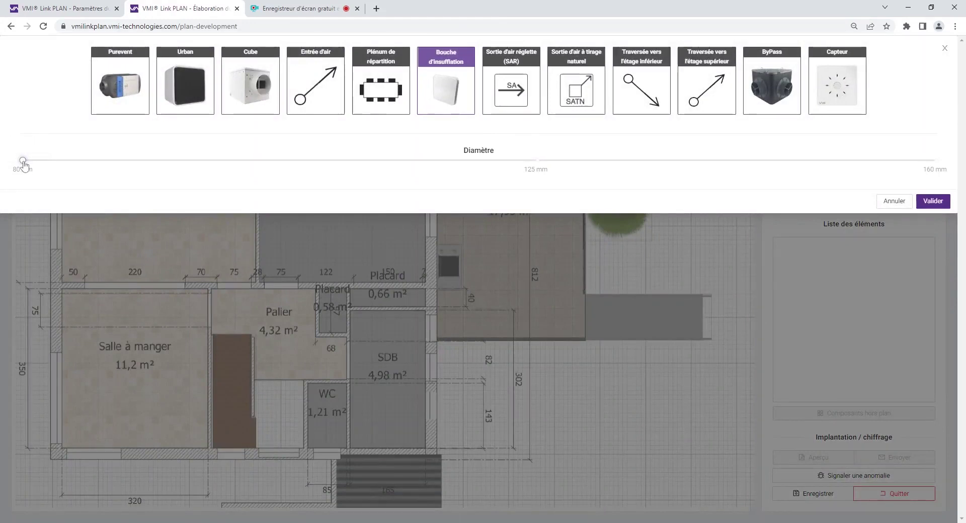
click(933, 202)
click(82, 426)
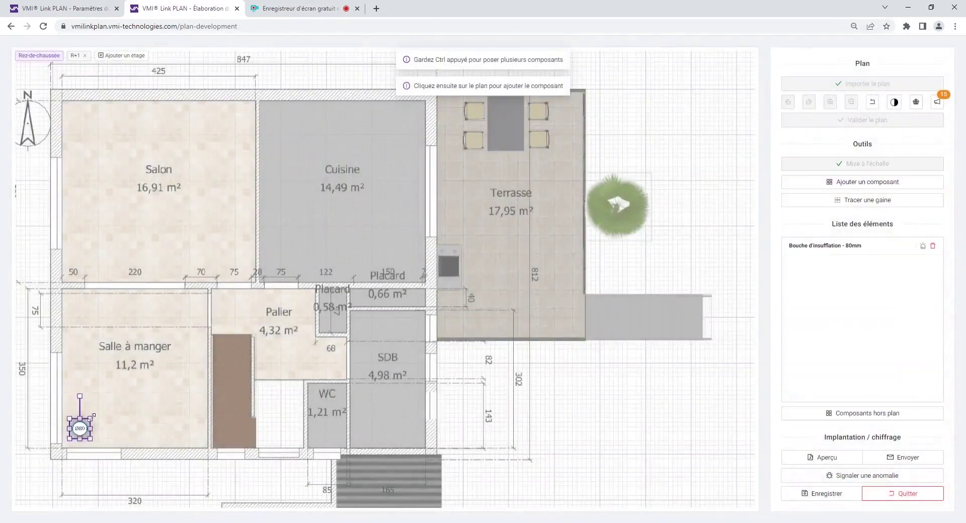
Place a 125 mm Bouche d'insufflation in the upper-left corner of the Salon.
click(821, 182)
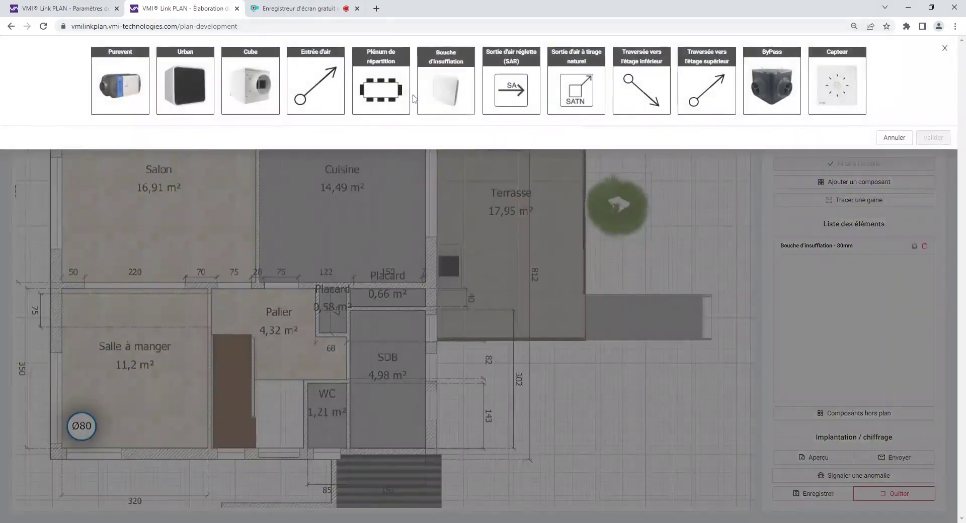
click(447, 88)
click(535, 161)
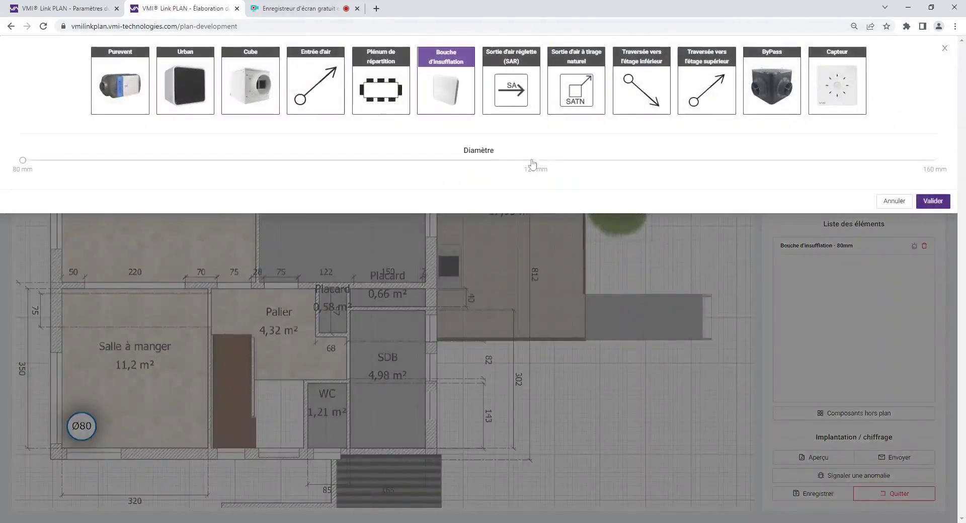
click(932, 201)
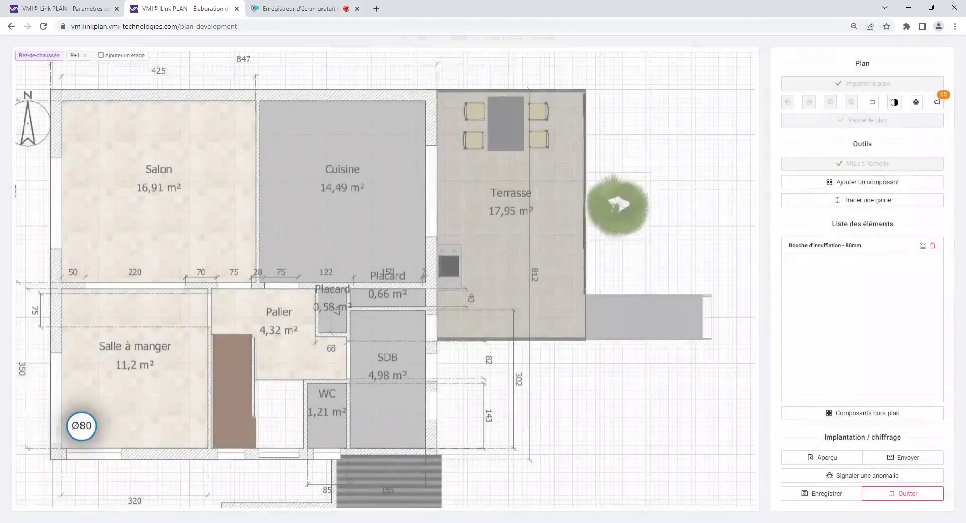
click(87, 127)
click(159, 137)
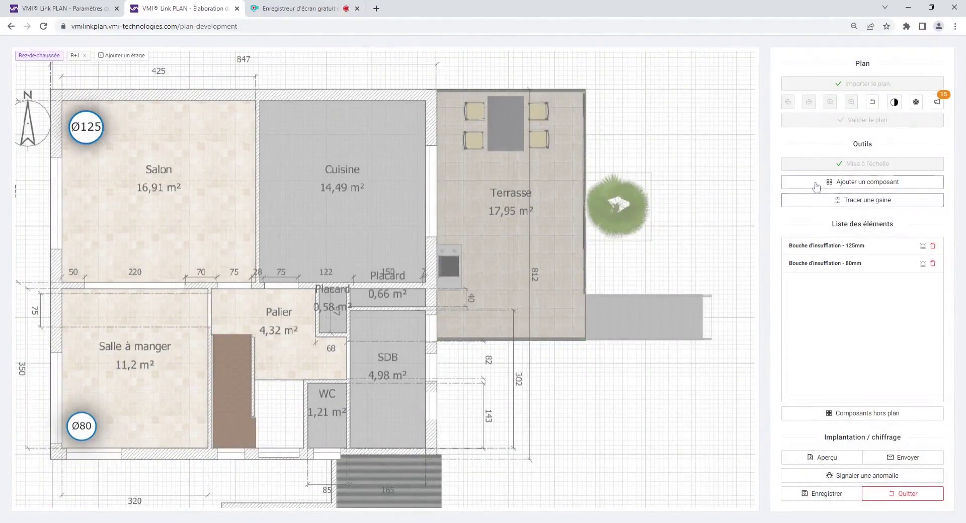
Add a Sortie d'air réglette (SAR) with 45 m³/h flow on the Cuisine's outer wall facing the Terrasse.
click(863, 182)
click(512, 93)
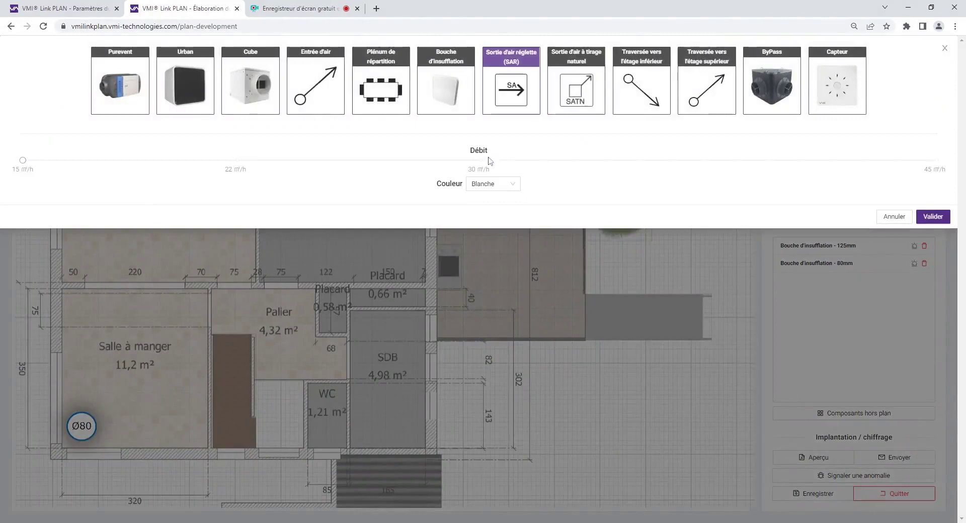
click(932, 160)
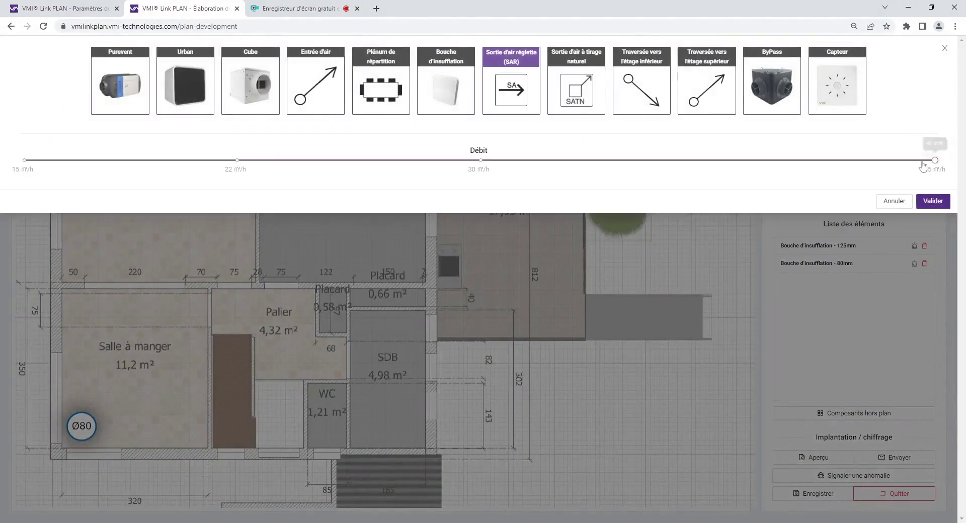
click(934, 201)
click(430, 184)
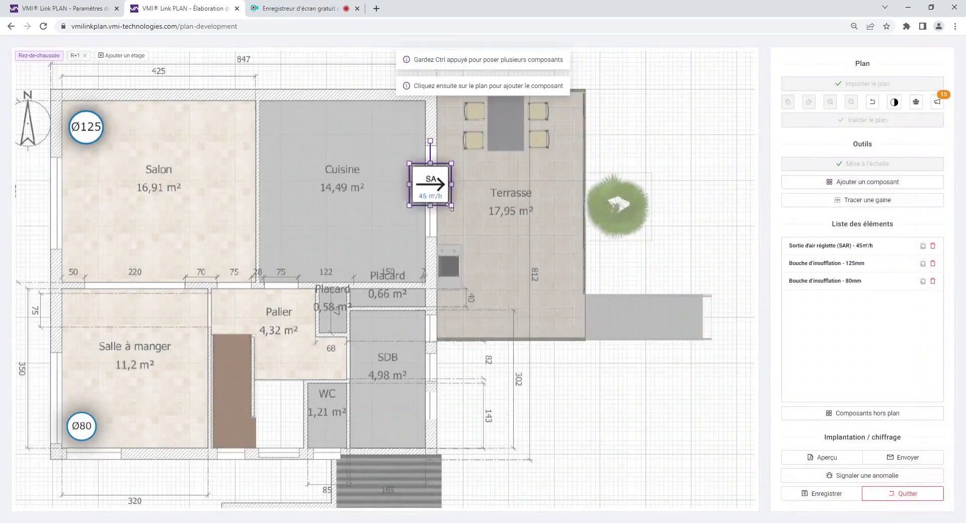
Add a Sortie d'air réglette (SAR) with 15 m³/h flow and Blanche colour on the outer wall of the SDB.
click(868, 181)
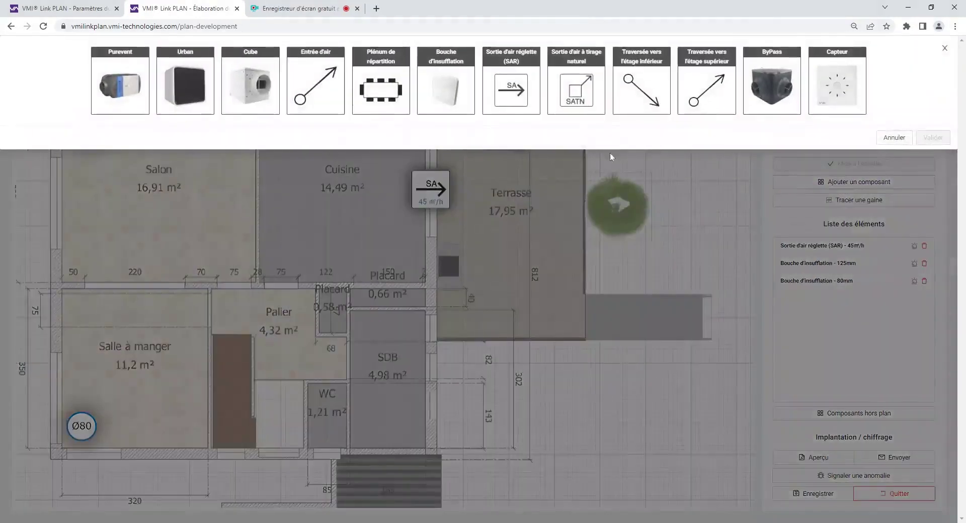
click(523, 113)
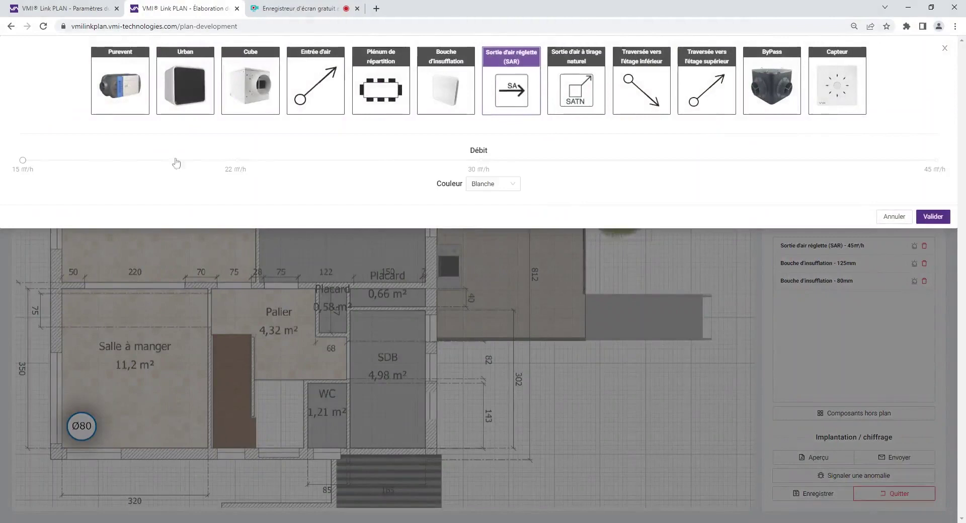
click(60, 161)
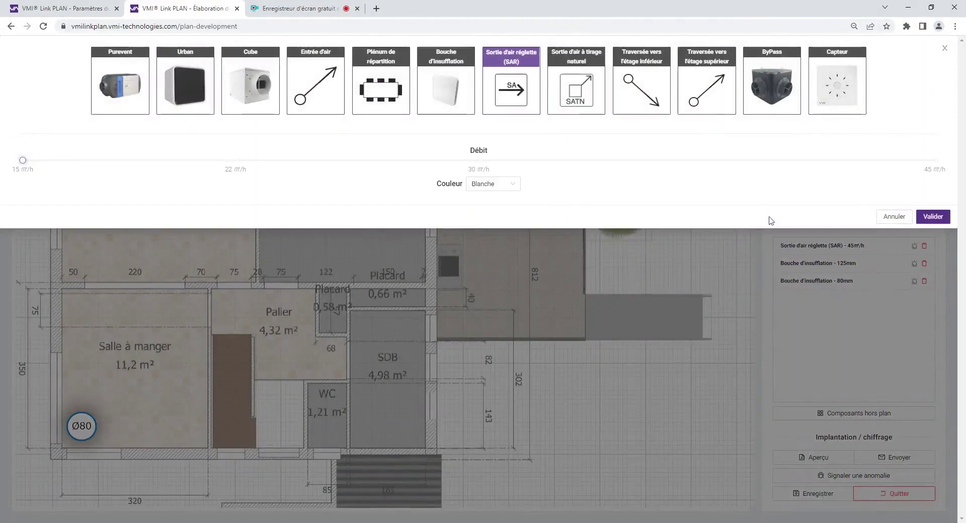
click(948, 218)
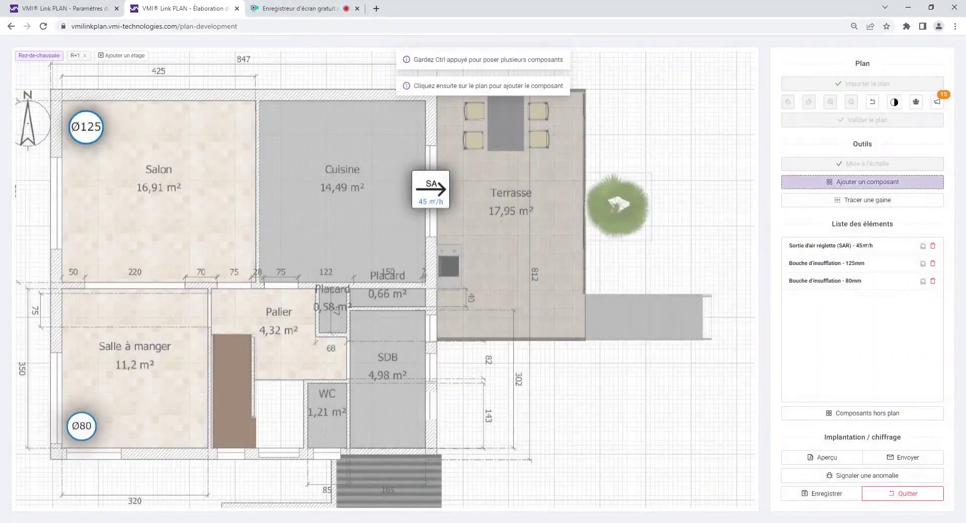
click(432, 405)
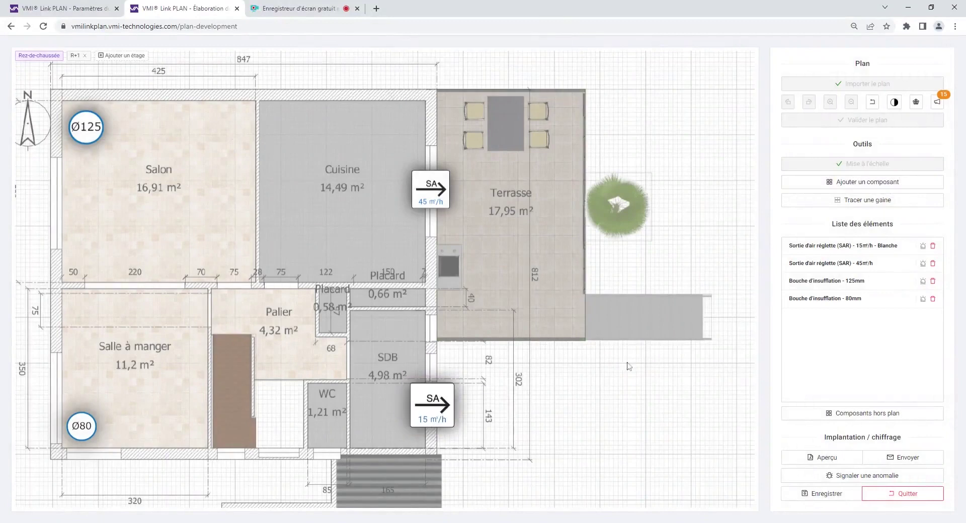
Add a Blanche 15 m³/h Sortie d'air réglette (SAR) on the WC's outer wall, rotated so its arrow points outside.
click(867, 181)
click(511, 84)
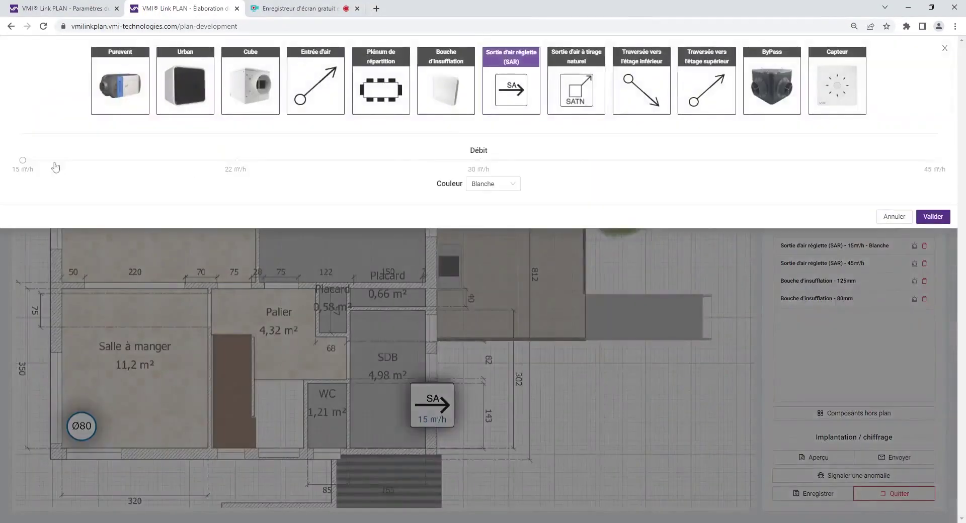
key(Return)
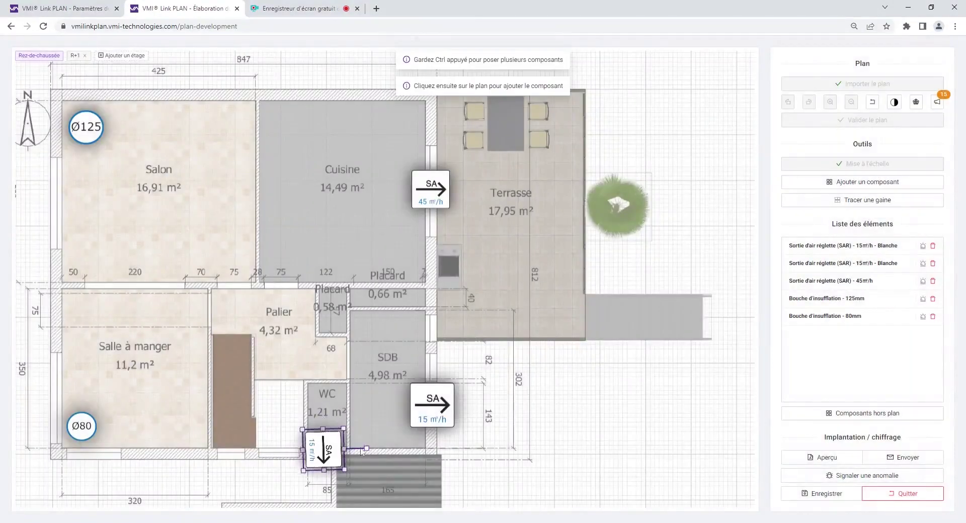
click(362, 451)
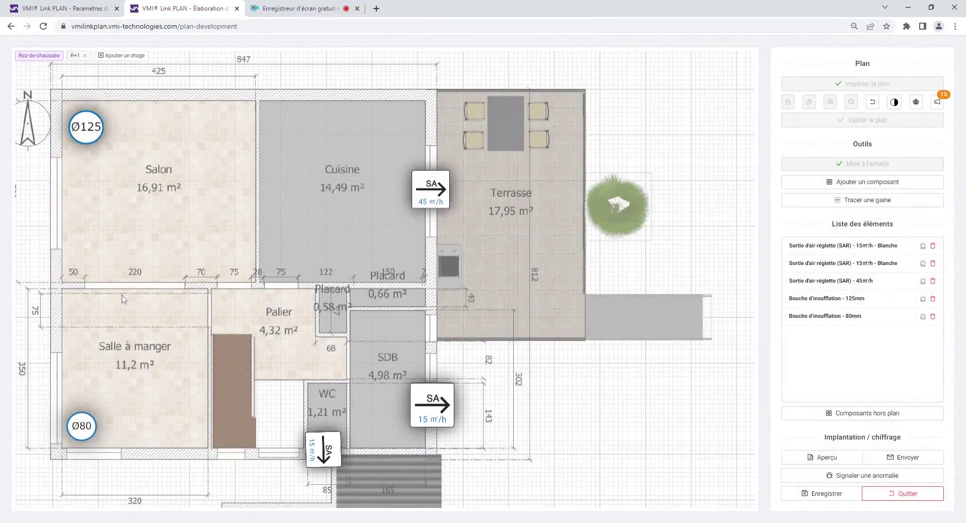
Switch to the R+1 plan, place an 80 mm Souple isolé Traversée vers l'étage inférieur in the Palier, and enlarge it.
click(75, 57)
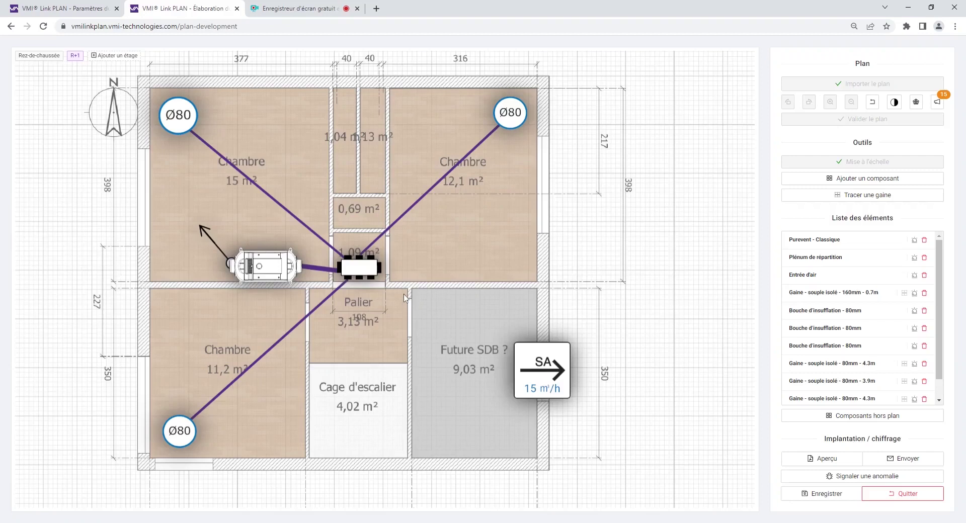
click(804, 181)
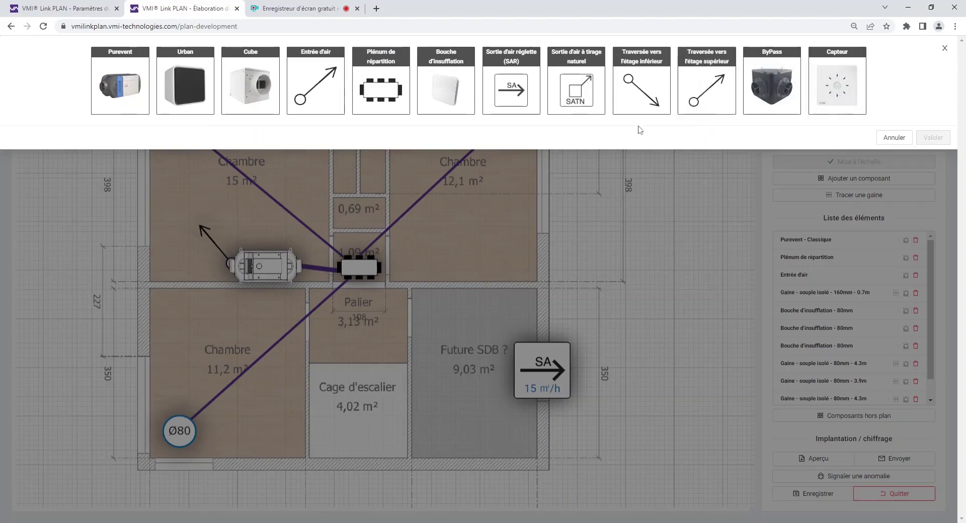
click(642, 96)
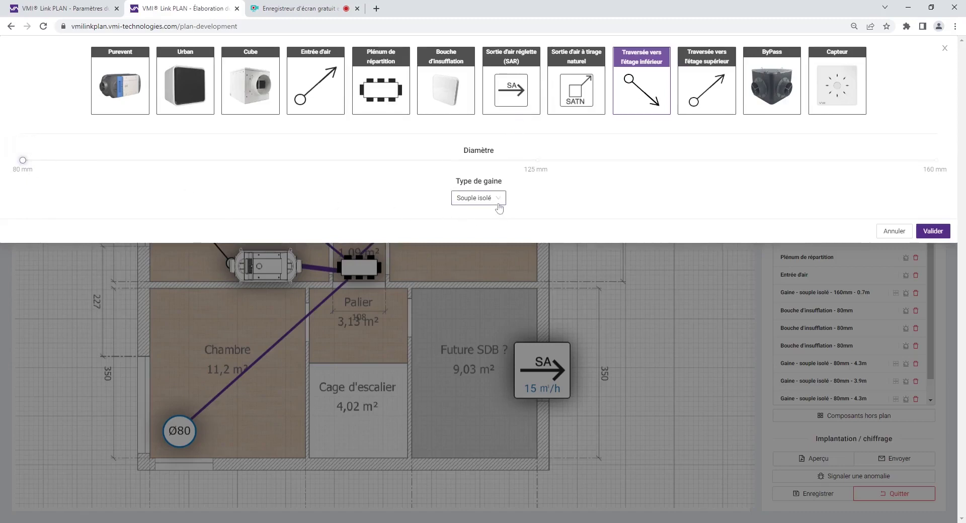
click(927, 232)
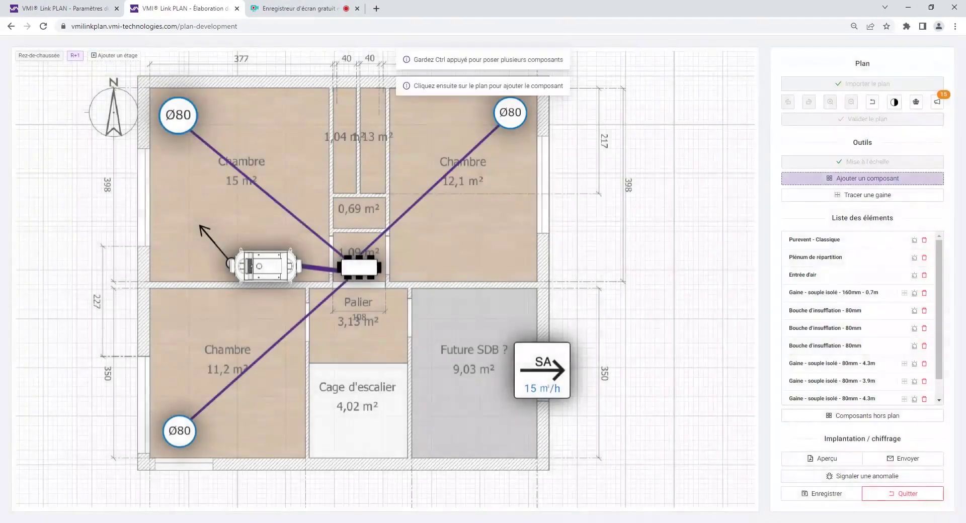
click(395, 308)
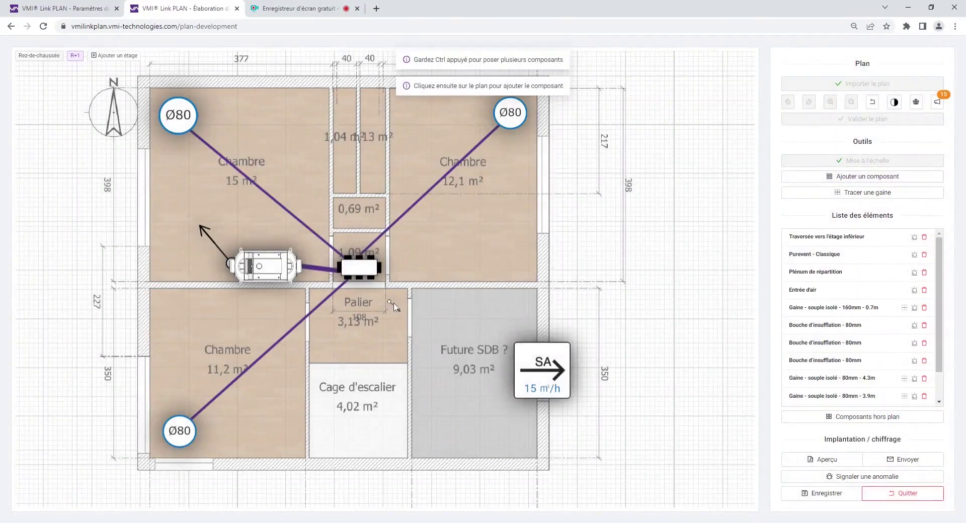
drag(404, 317, 414, 322)
click(439, 305)
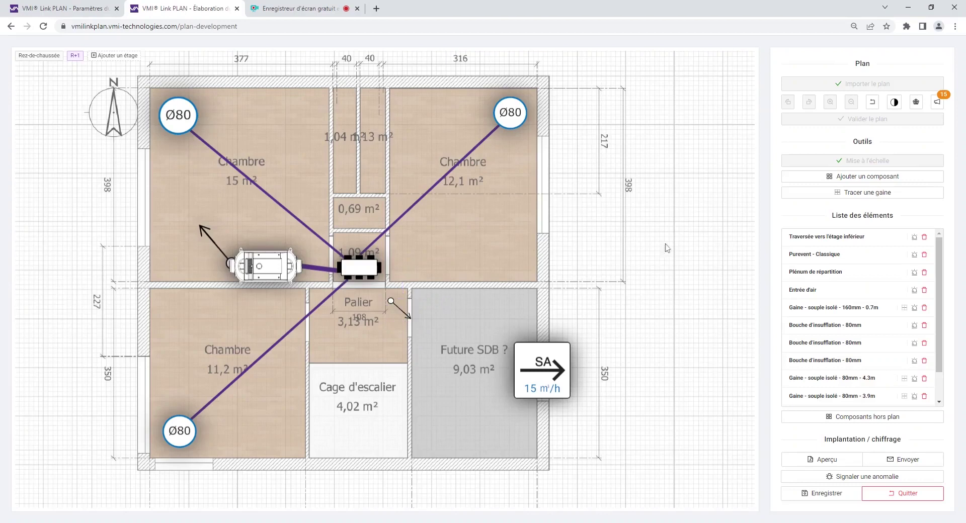
Place a second Traversée vers l'étage inférieur in the Palier, just up and to the right of the first one.
click(802, 177)
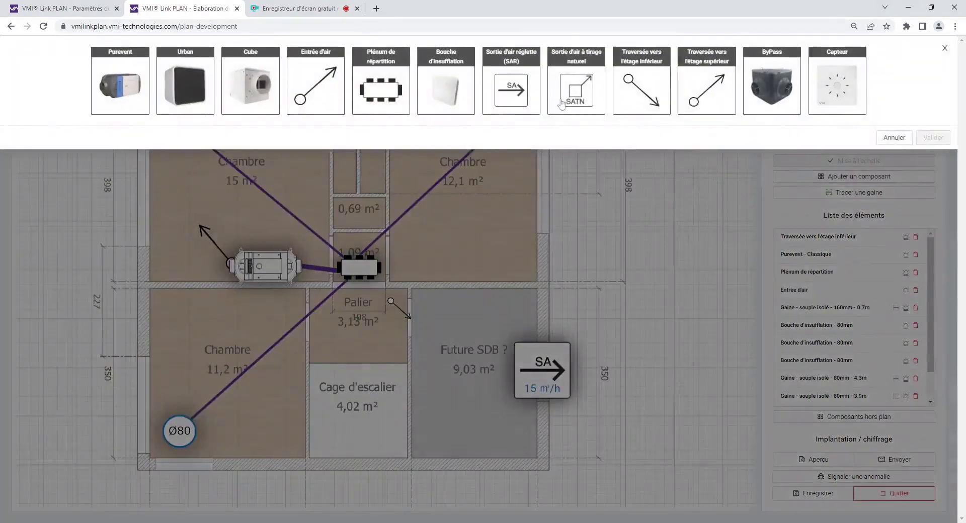
click(642, 88)
click(933, 229)
click(401, 296)
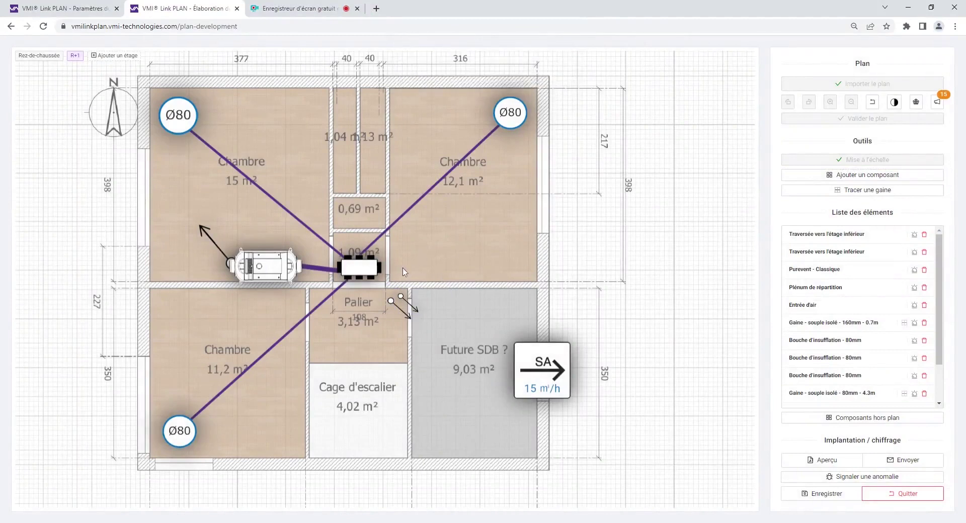
Trace an 80mm Souple isolé duct from the distribution plenum to the first floor crossing in the Palier.
click(810, 195)
click(447, 150)
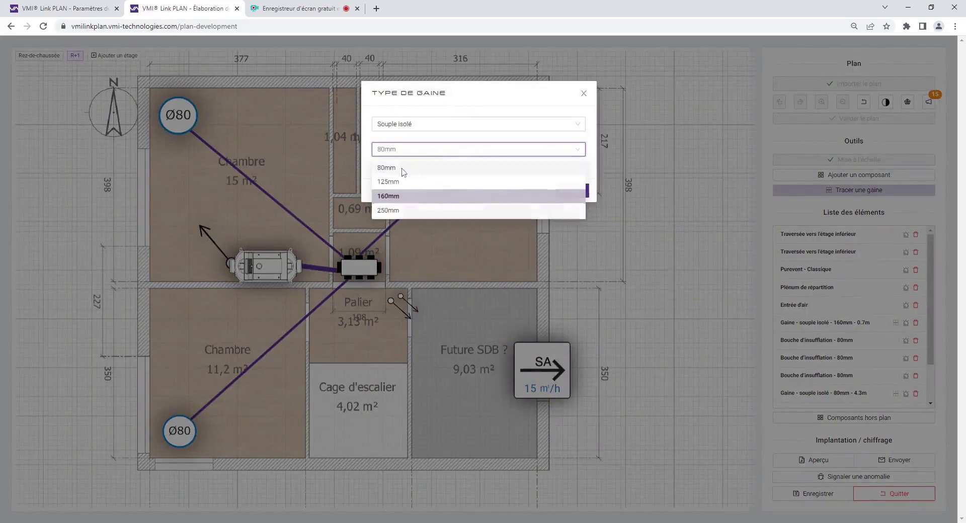
click(402, 168)
click(571, 190)
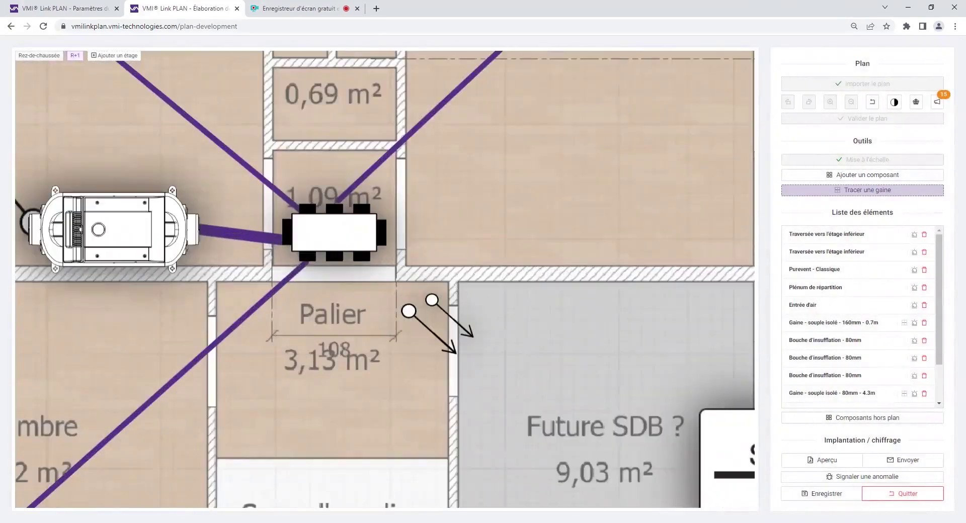
Trace a 125mm Souple isolé duct from the distribution plenum to the second floor crossing in the Palier.
click(807, 191)
click(488, 154)
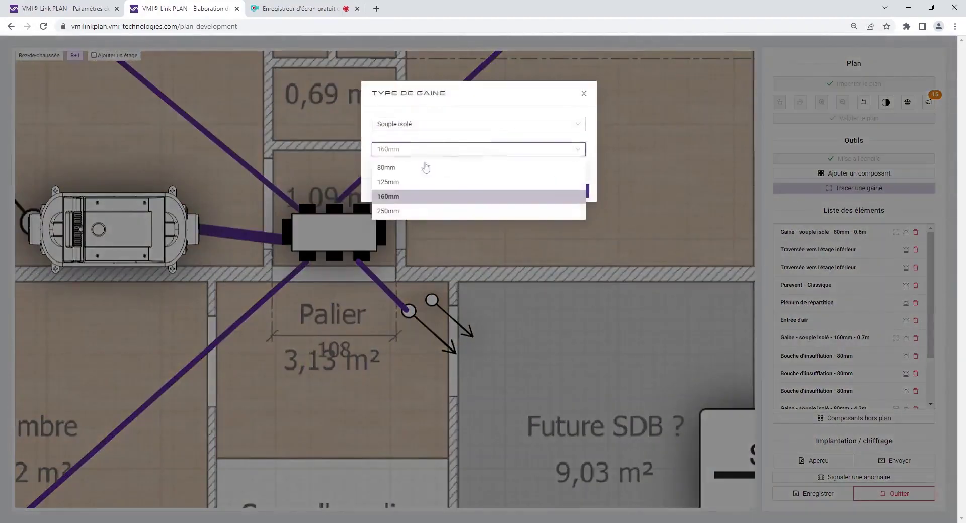
click(395, 183)
click(564, 195)
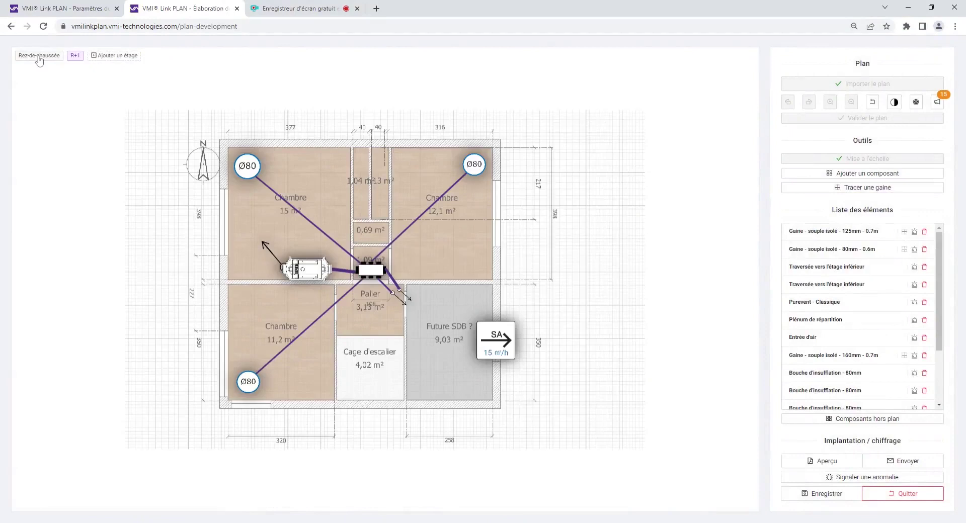
On the Rez-de-chaussée plan, trace an 80mm Souple isolé duct from the Palier beside the Placard to the Salle à manger supply vent.
click(39, 57)
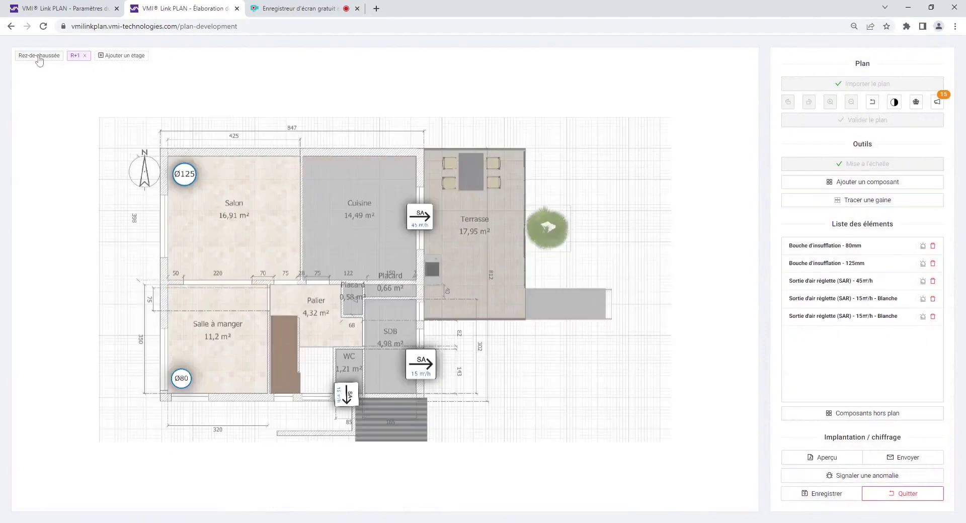
scroll(335, 290, up, 3)
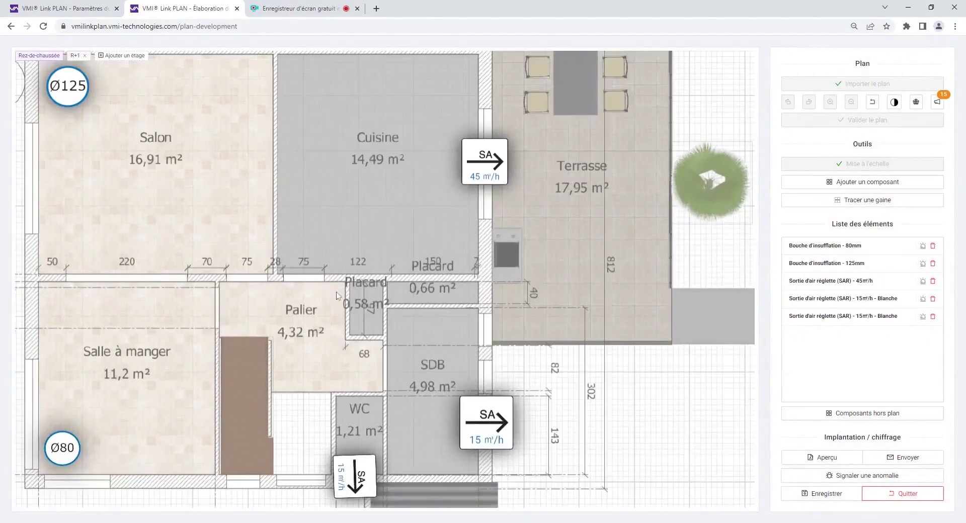
scroll(337, 295, down, 3)
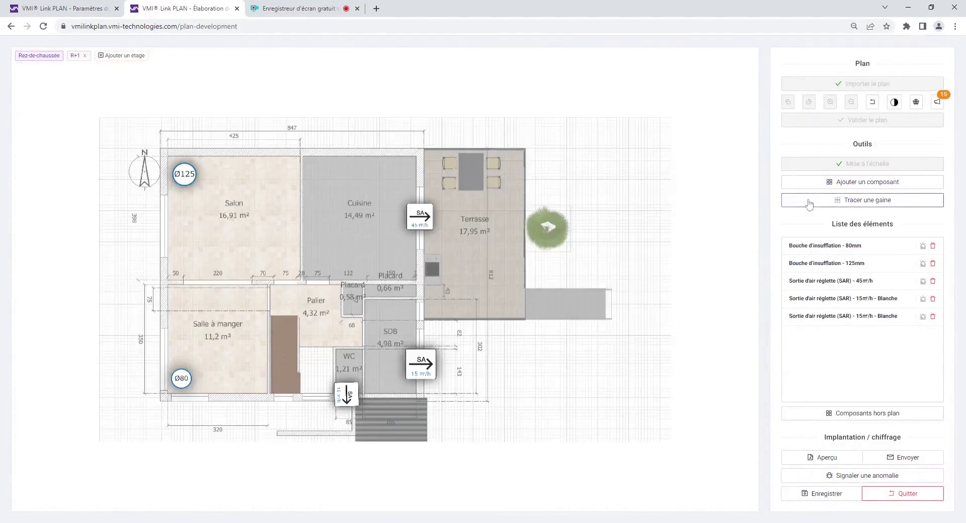
click(863, 200)
click(447, 150)
click(403, 178)
click(572, 190)
scroll(330, 284, up, 3)
click(289, 323)
click(39, 469)
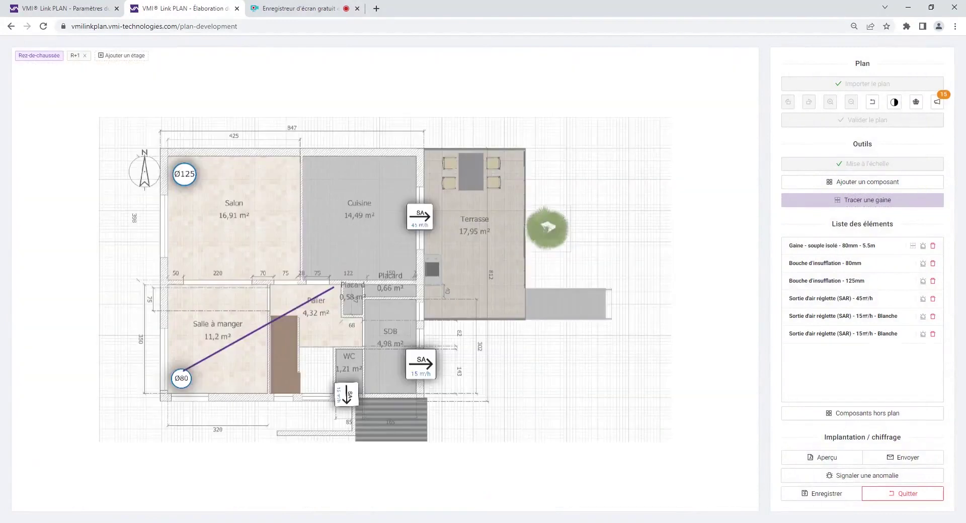
Trace a 125mm Souple isolé duct from the Palier's corner beside the Placard to the Salon supply vent.
click(800, 200)
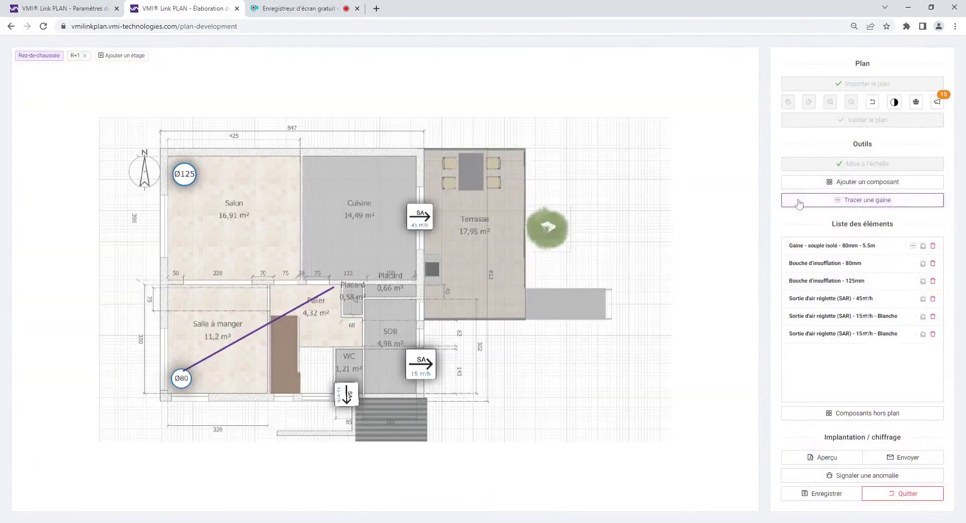
click(512, 155)
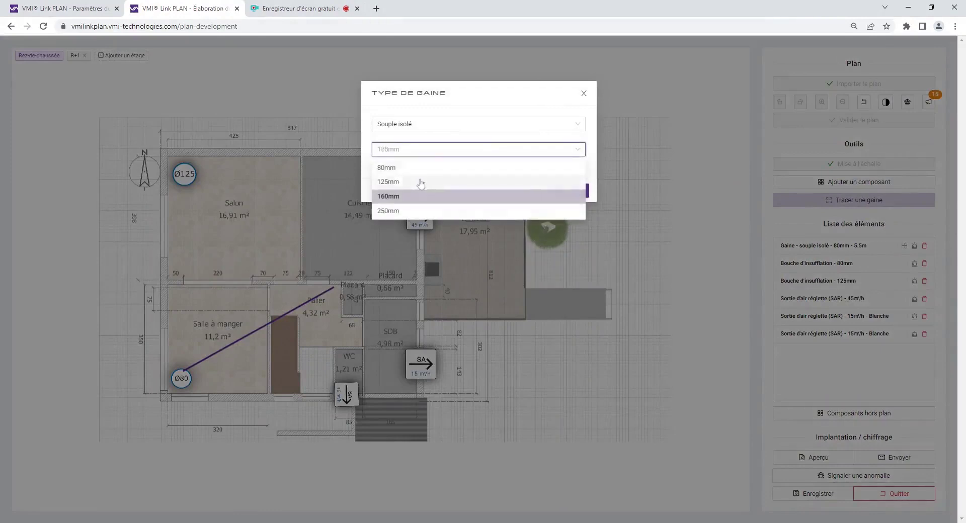
click(421, 185)
click(572, 190)
click(337, 288)
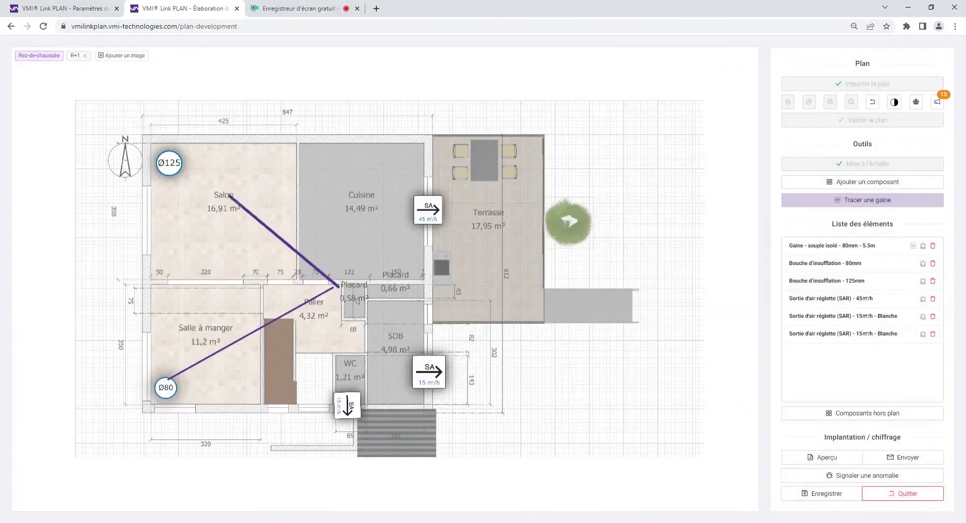
click(169, 163)
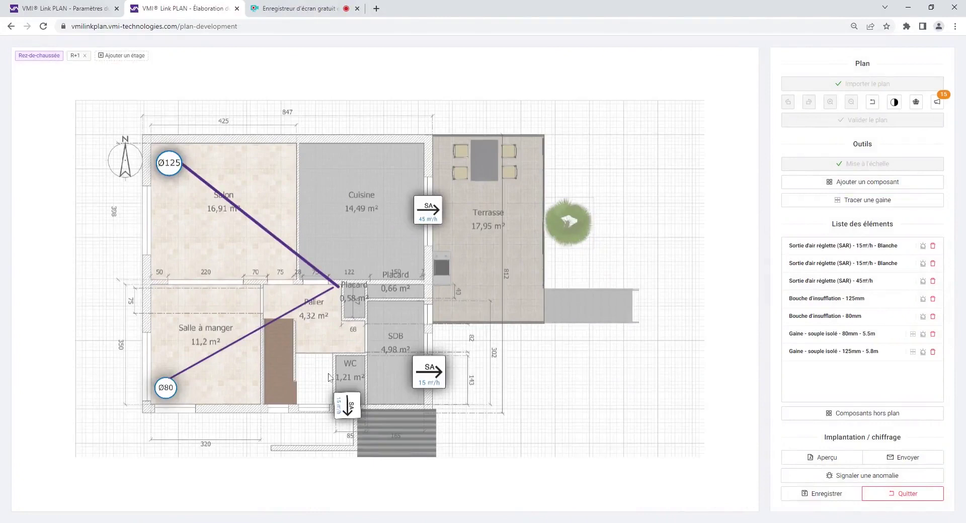
scroll(329, 378, up, 2)
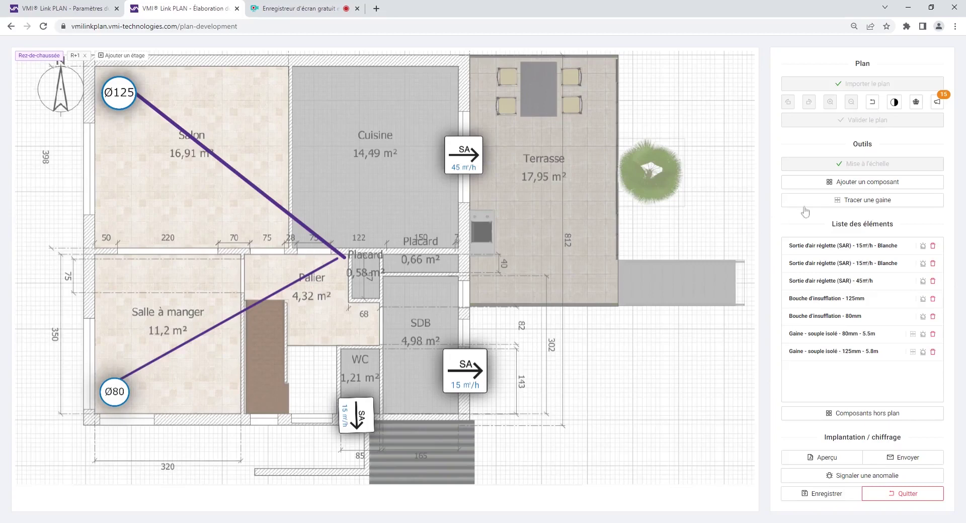
click(788, 180)
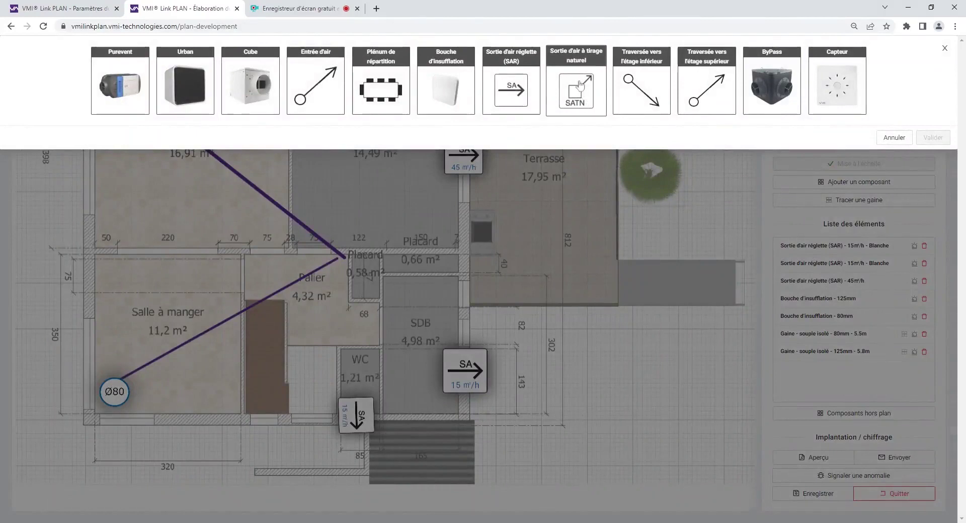
click(579, 93)
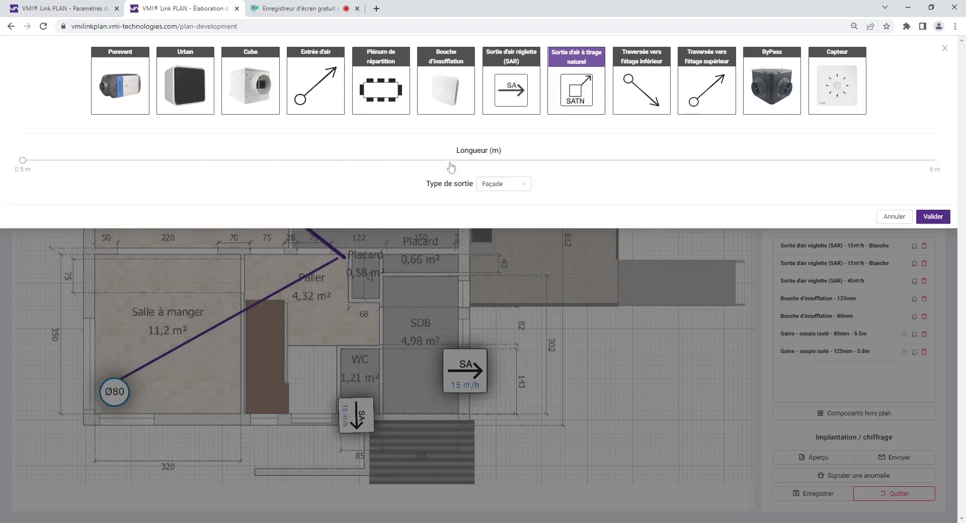
click(492, 162)
click(468, 162)
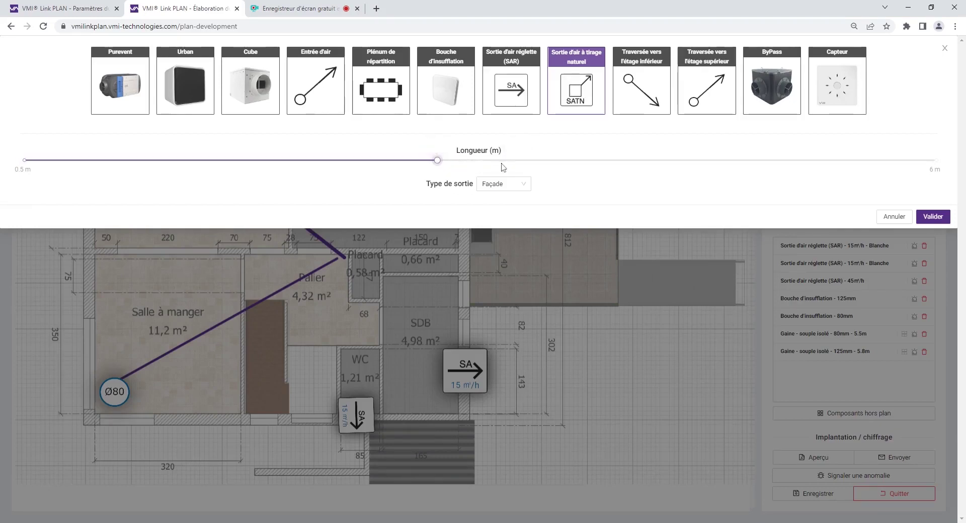
click(63, 164)
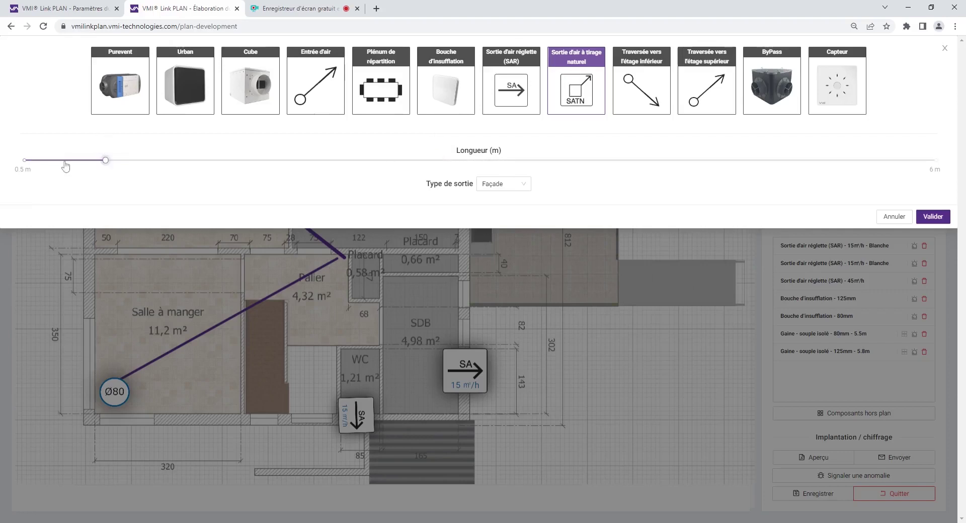
click(522, 187)
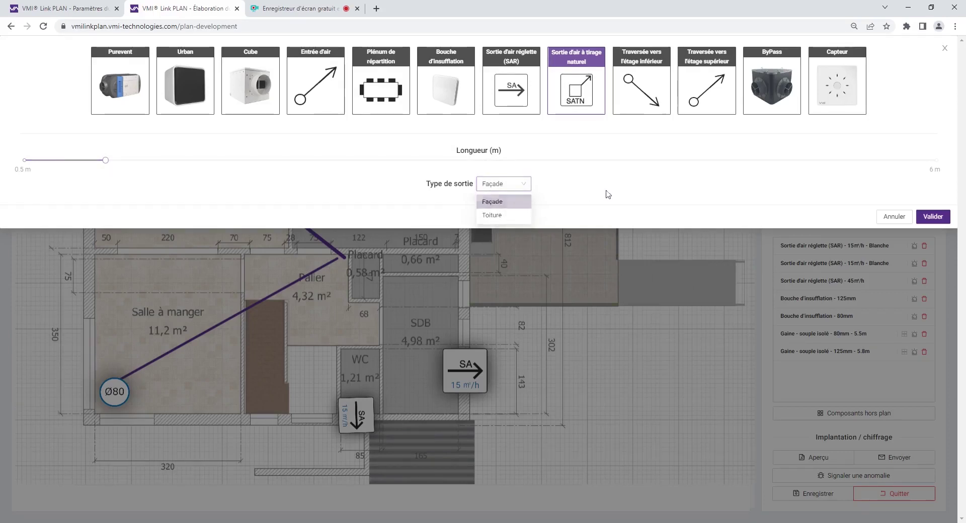
click(679, 311)
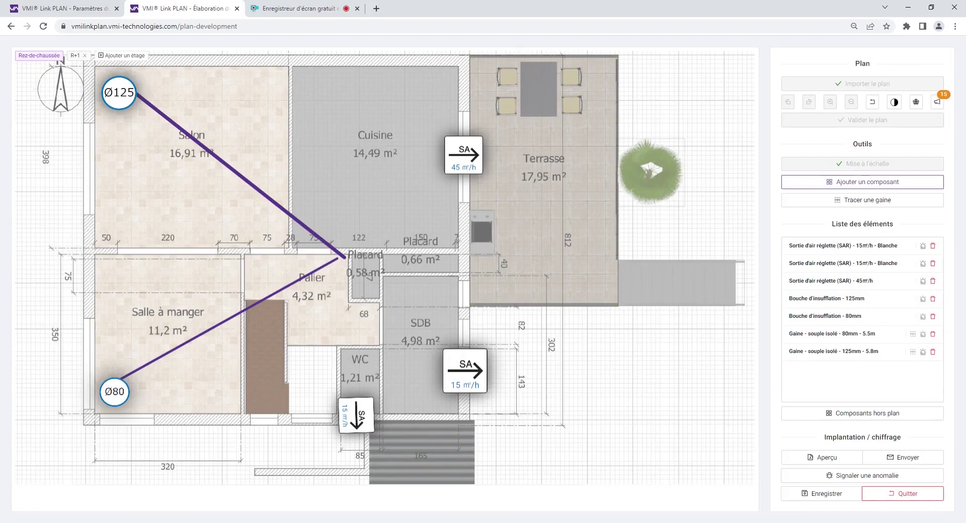
Switch to the R+1 floor plan to check its components and ducts, and save the project.
click(75, 56)
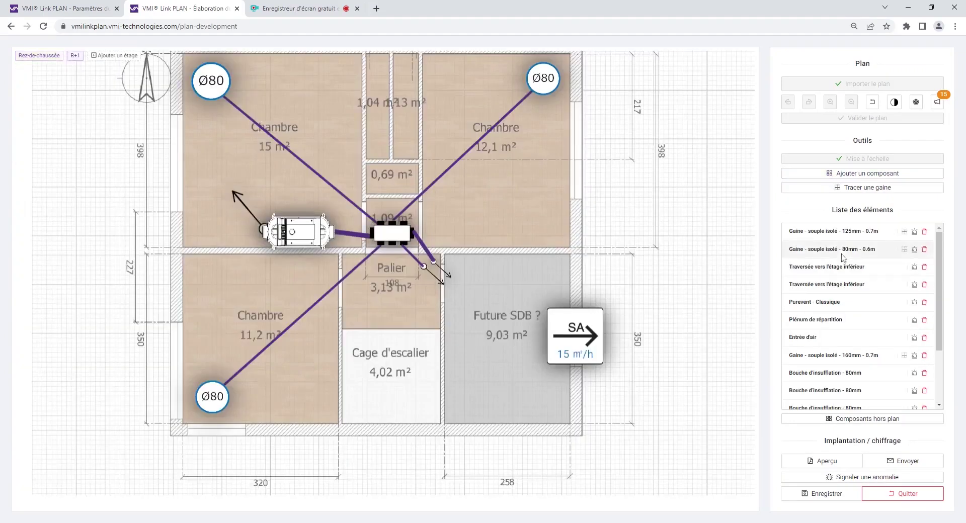
scroll(849, 294, down, 2)
scroll(848, 295, up, 2)
click(813, 496)
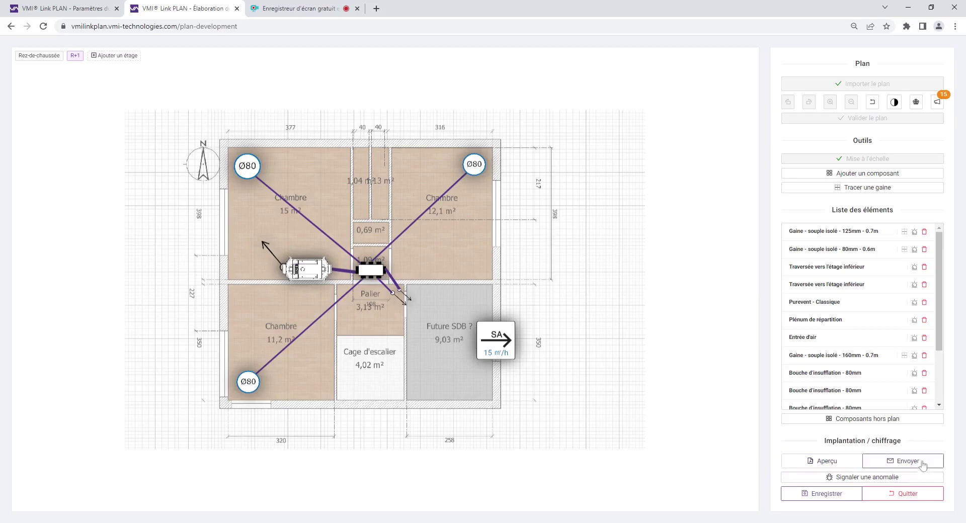
Generate the project's PDF document with prices shown and review its floor plans, recommendations and supply list.
click(920, 466)
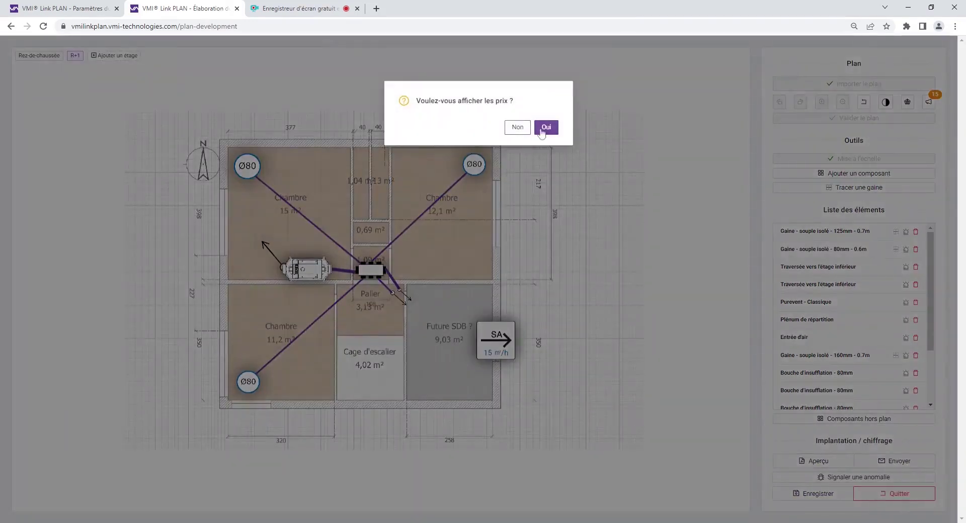
click(541, 129)
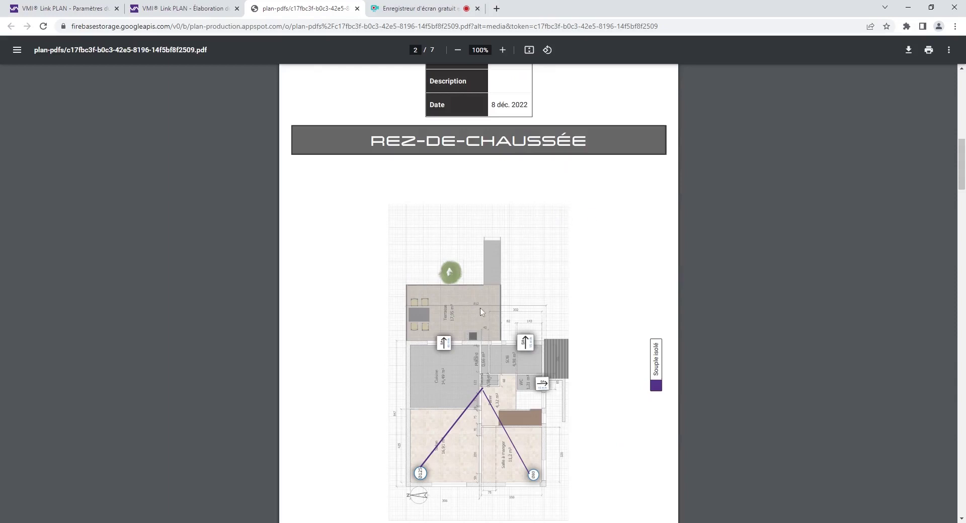
scroll(480, 308, down, 1)
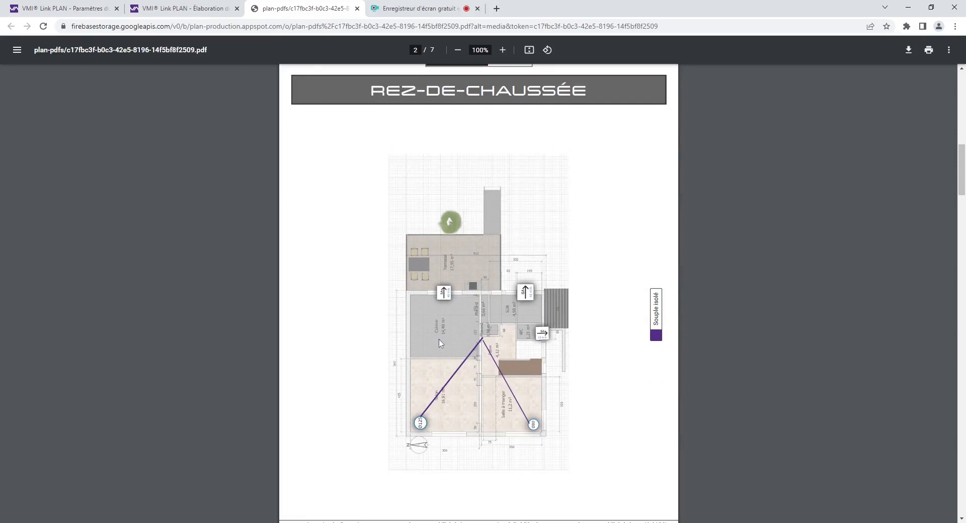
scroll(579, 354, down, 10)
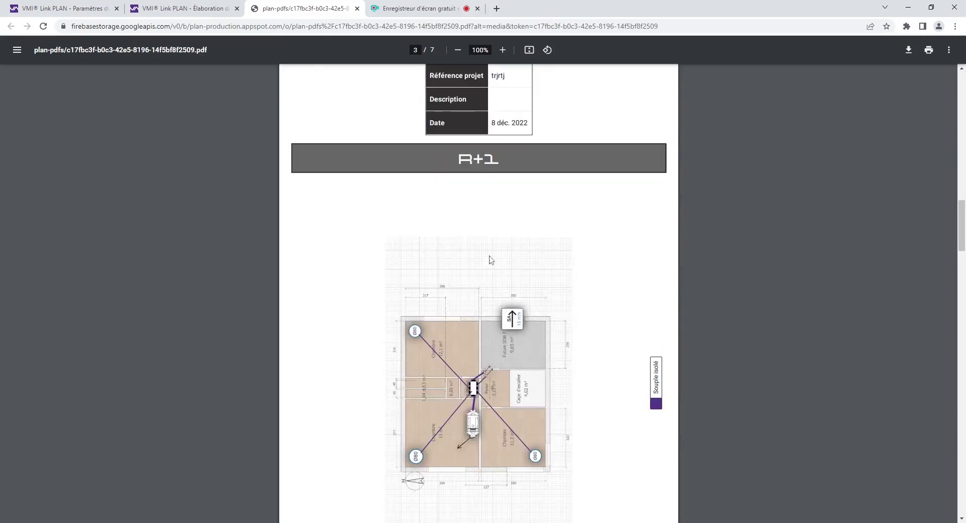
scroll(568, 300, down, 8)
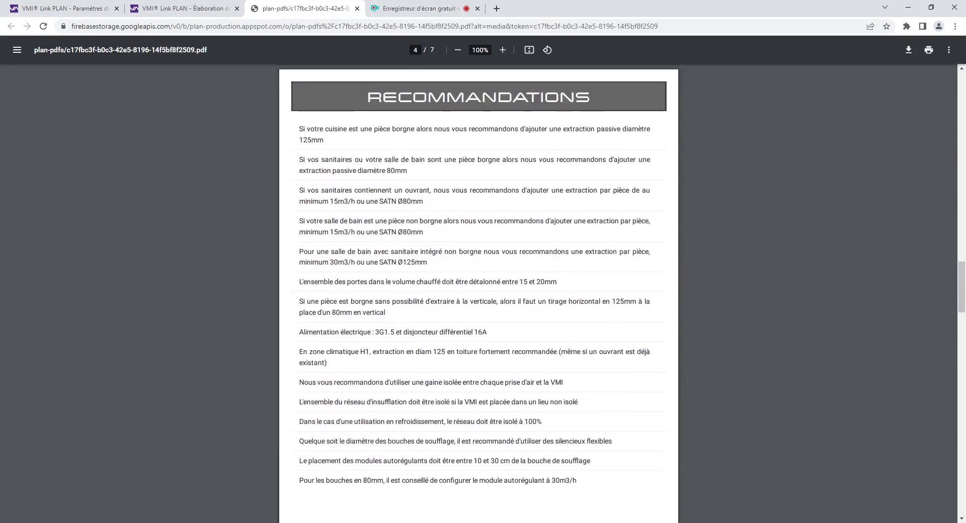
scroll(558, 300, down, 10)
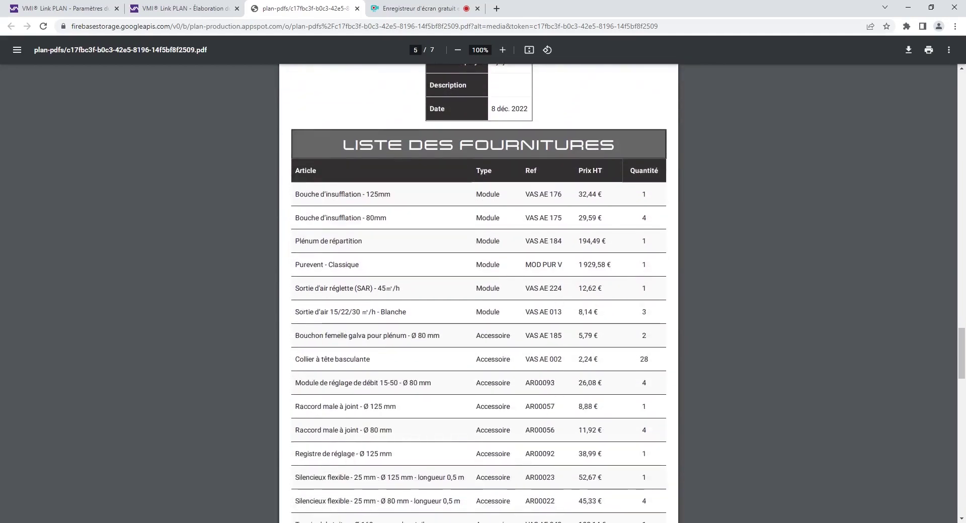
scroll(580, 238, up, 3)
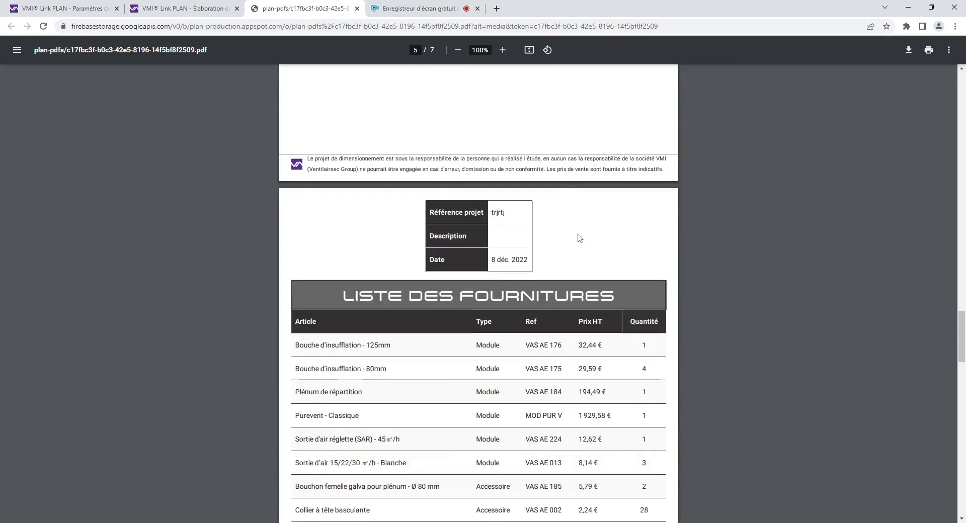